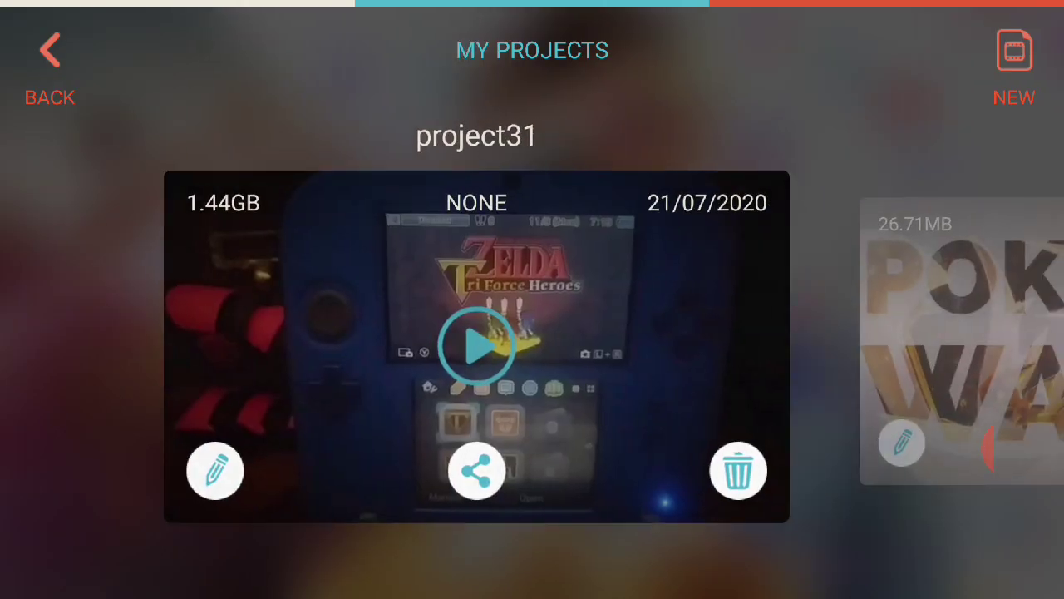
- Swipe the My Projects carousel back to project5 and open it in the editor
{"action": "left_click_drag", "start_coordinate": [832, 349], "coordinate": [416, 349]}
{"action": "left_click_drag", "start_coordinate": [582, 349], "coordinate": [374, 349]}
{"action": "mouse_move", "coordinate": [832, 349]}
{"action": "left_mouse_down"}
{"action": "mouse_move", "coordinate": [374, 349]}
{"action": "mouse_move", "coordinate": [832, 349]}
{"action": "left_mouse_up"}
{"action": "left_click_drag", "start_coordinate": [374, 349], "coordinate": [831, 349]}
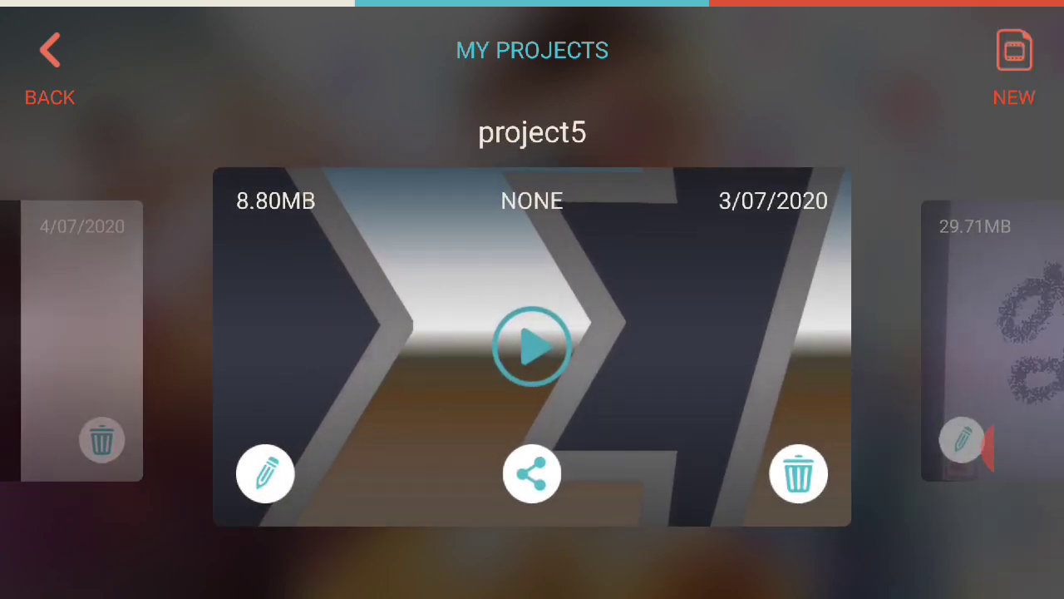
{"action": "left_click", "coordinate": [265, 474]}
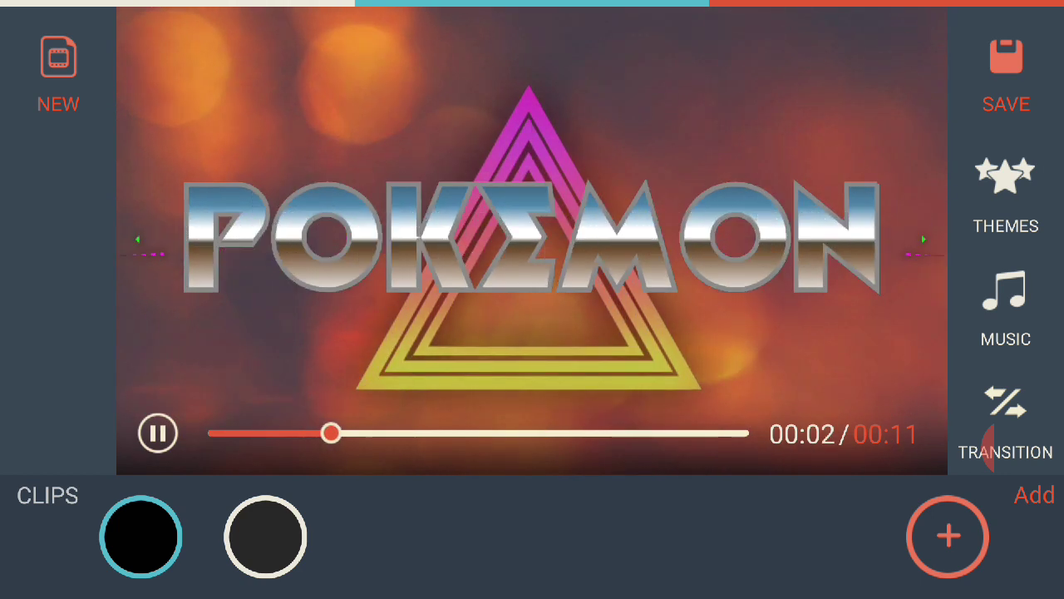
- Pause project5's preview and open the first clip's subtitles, showing its two captions
{"action": "left_click", "coordinate": [157, 433]}
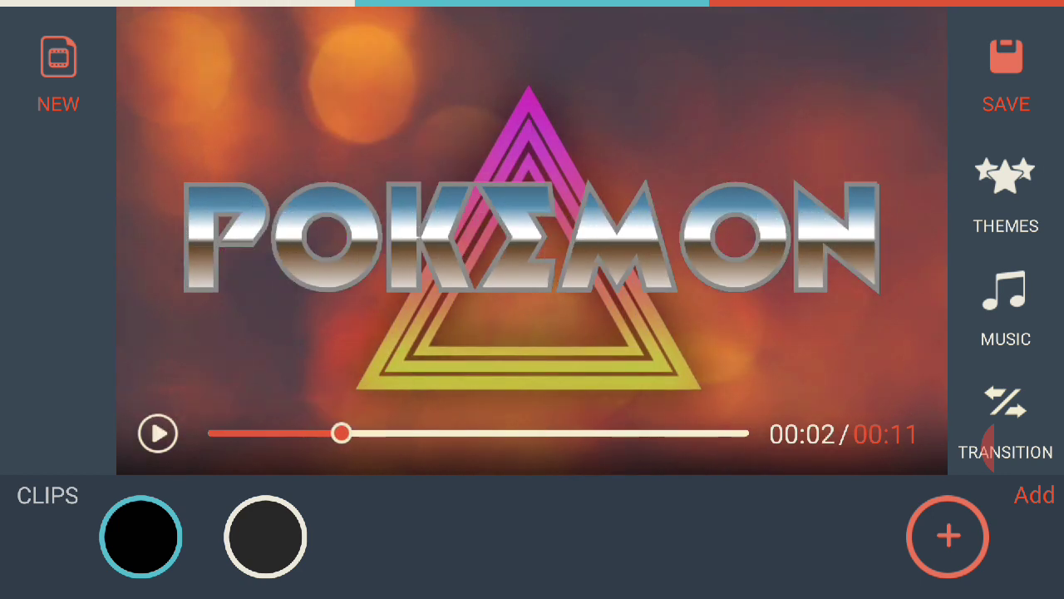
{"action": "mouse_move", "coordinate": [341, 432]}
{"action": "left_mouse_down"}
{"action": "mouse_move", "coordinate": [698, 433]}
{"action": "mouse_move", "coordinate": [214, 433]}
{"action": "left_mouse_up"}
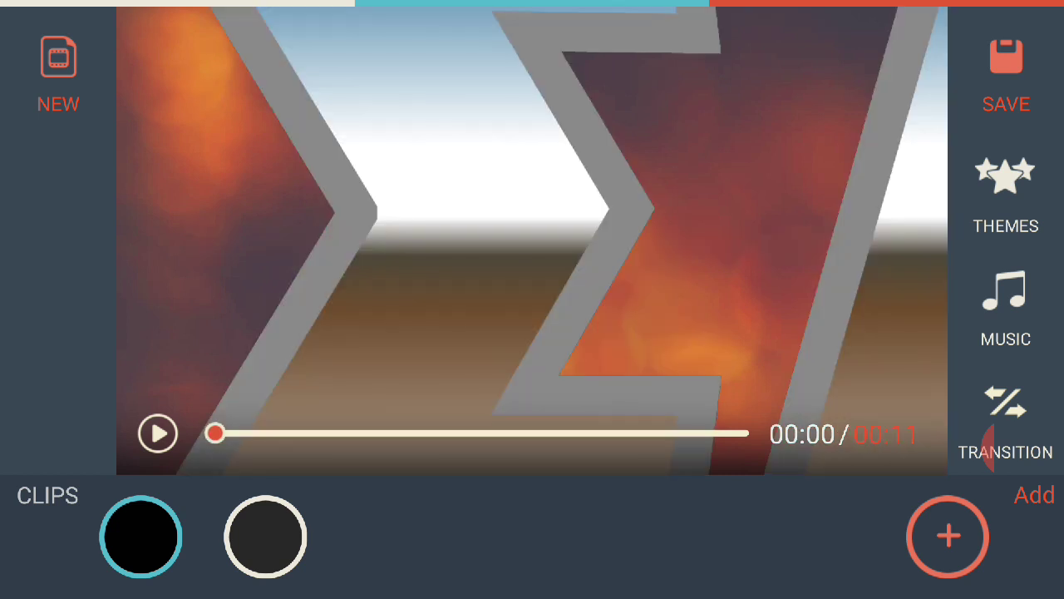
{"action": "left_click", "coordinate": [140, 536]}
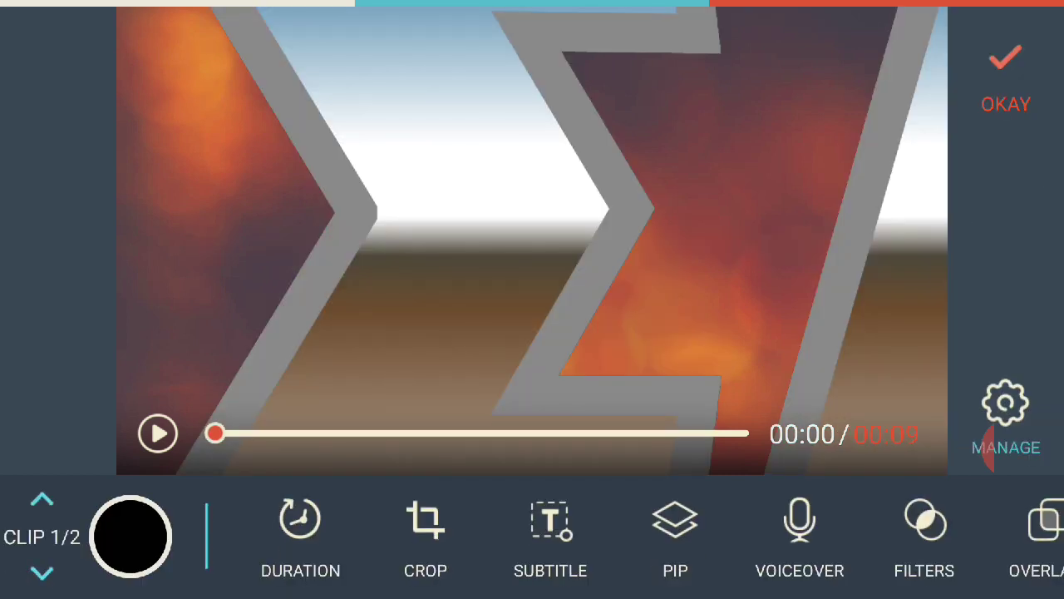
{"action": "left_click", "coordinate": [1005, 79]}
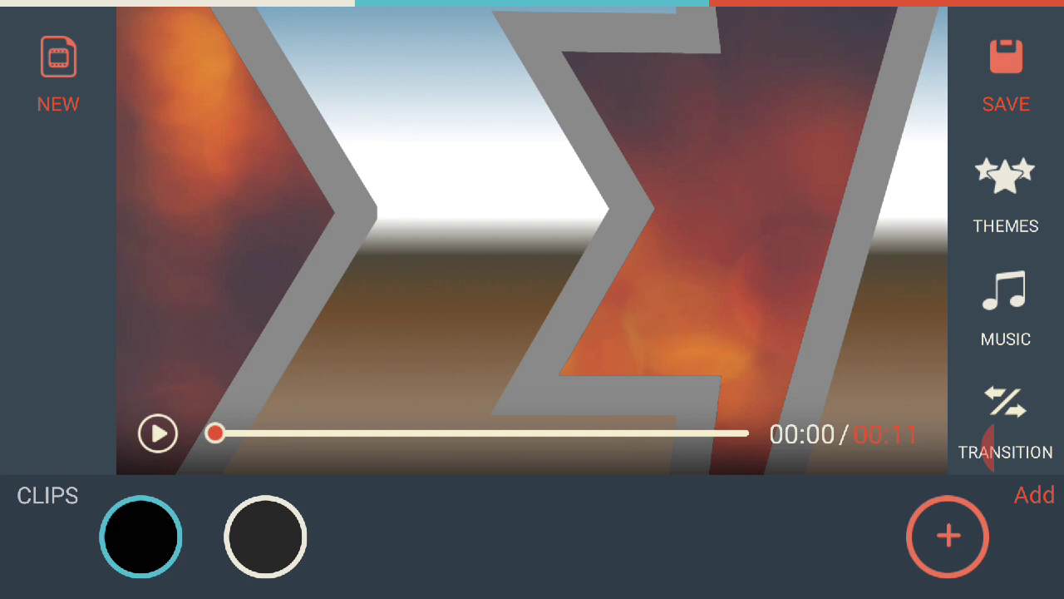
{"action": "left_click", "coordinate": [140, 536]}
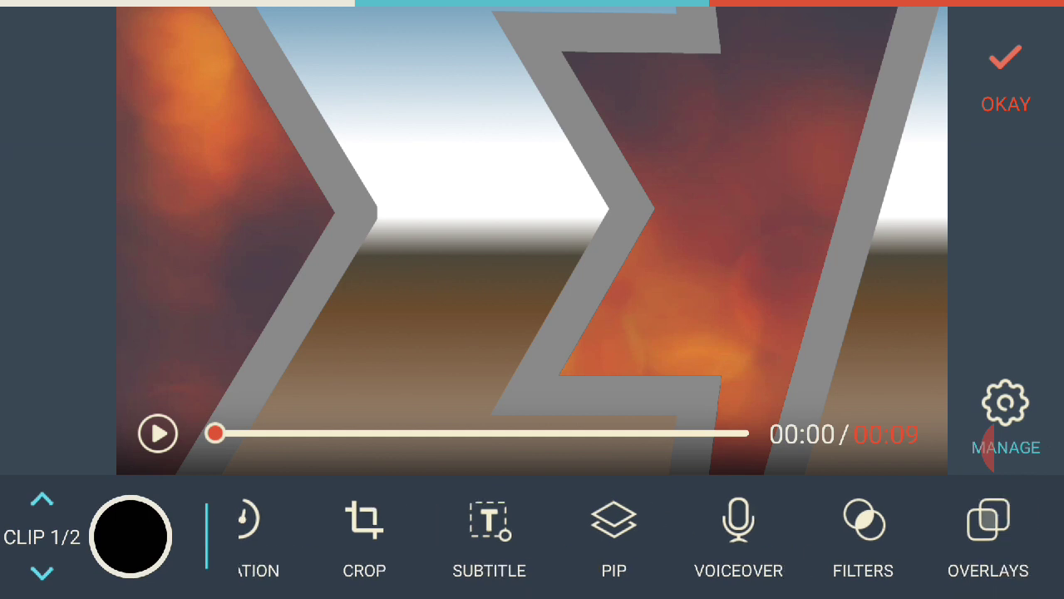
{"action": "mouse_move", "coordinate": [914, 532]}
{"action": "left_mouse_down"}
{"action": "mouse_move", "coordinate": [332, 532]}
{"action": "mouse_move", "coordinate": [914, 532]}
{"action": "left_mouse_up"}
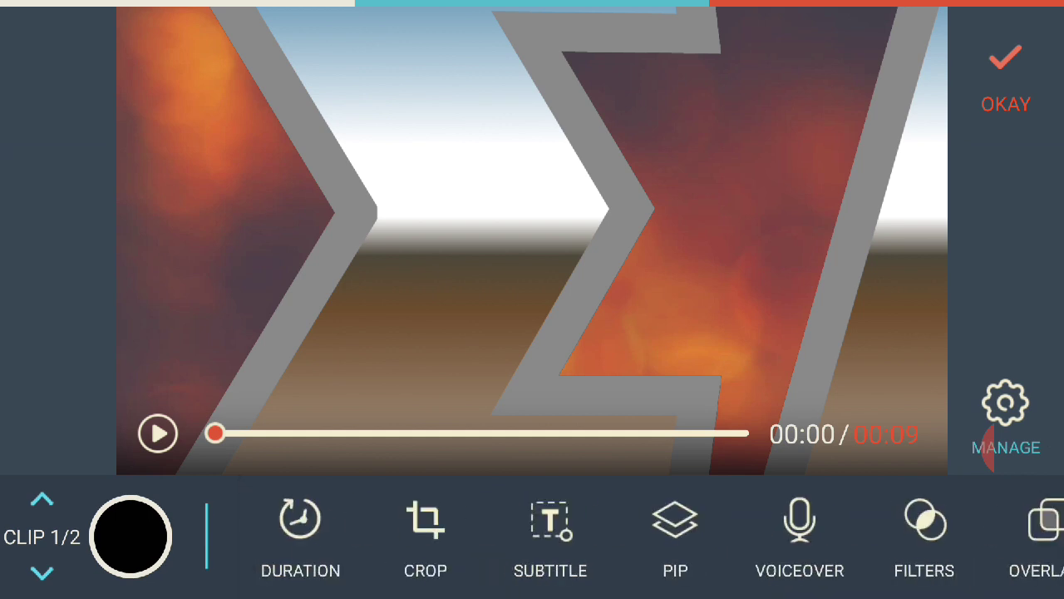
{"action": "left_click", "coordinate": [550, 532]}
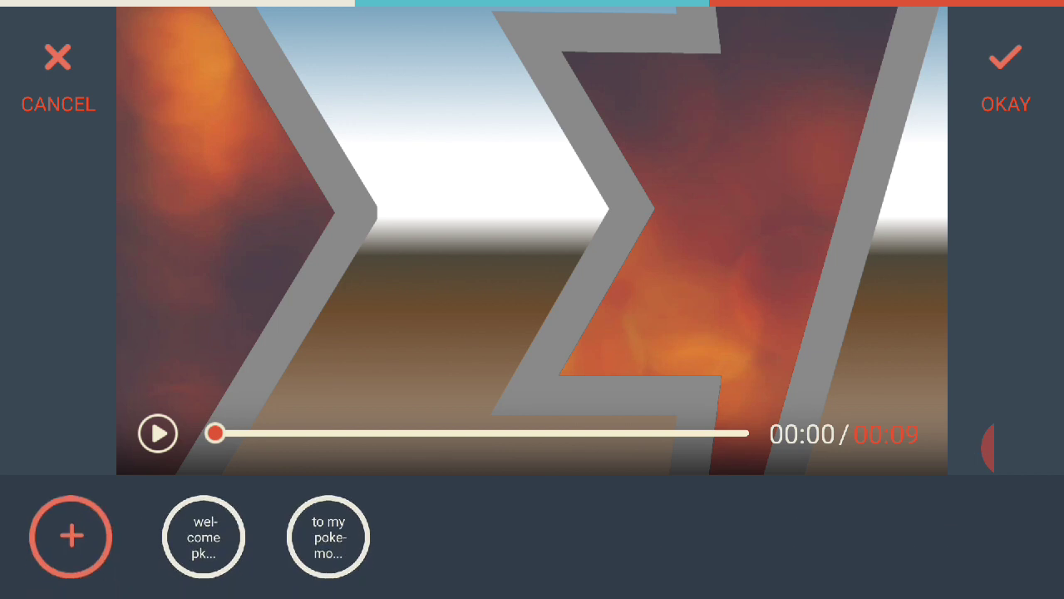
{"action": "left_click", "coordinate": [203, 536]}
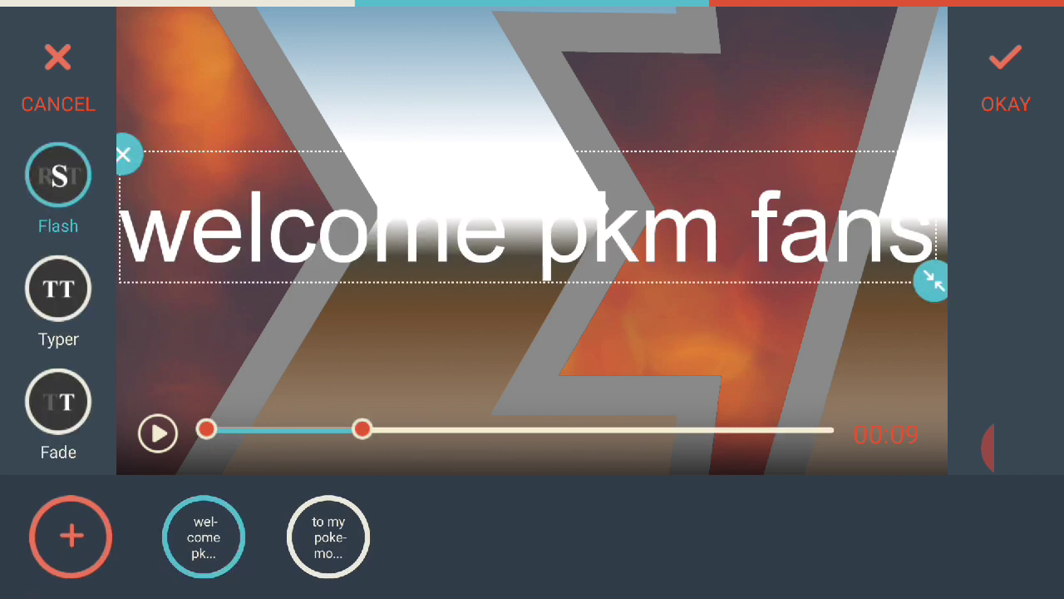
{"action": "left_click", "coordinate": [328, 536]}
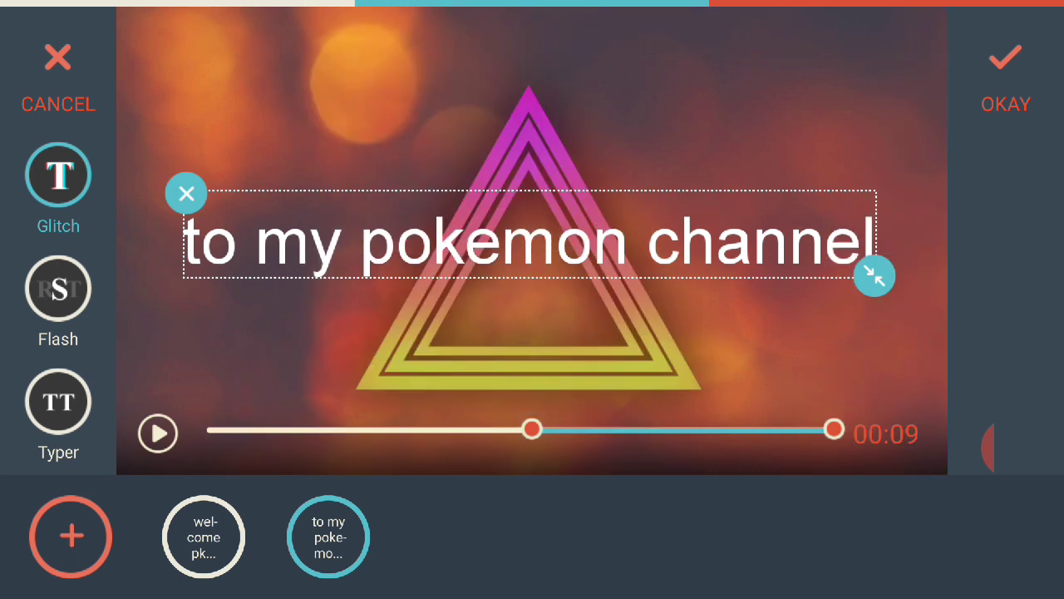
{"action": "left_click", "coordinate": [204, 536]}
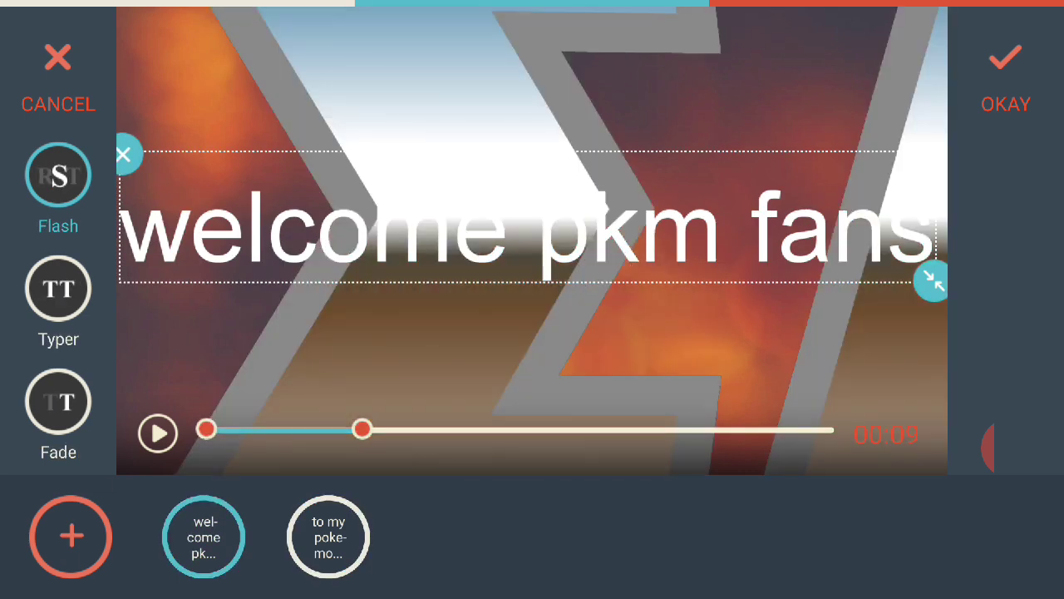
{"action": "scroll", "coordinate": [58, 307], "scroll_direction": "up", "scroll_amount": 2}
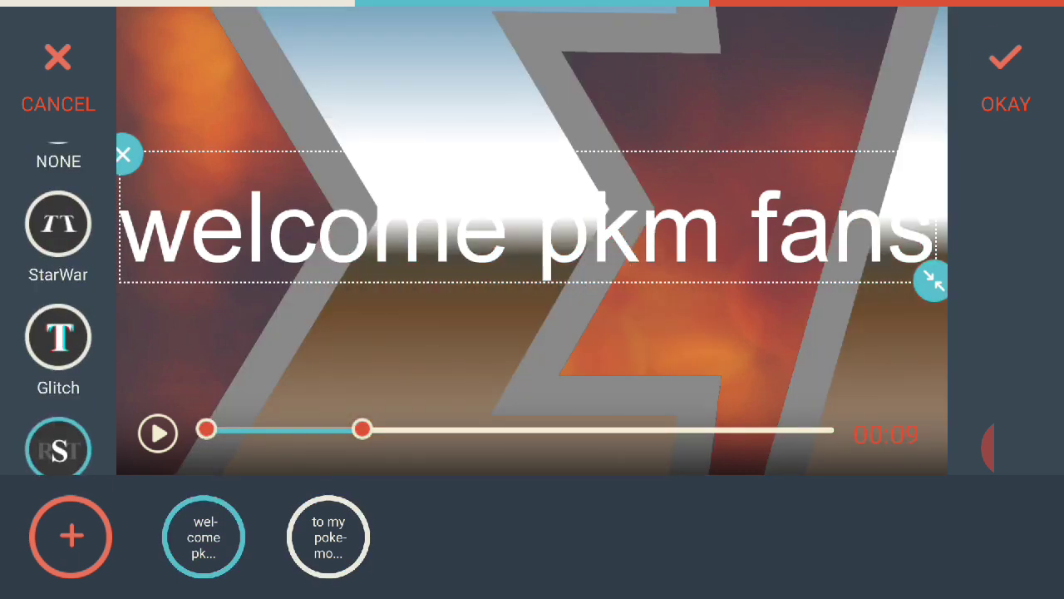
{"action": "left_click", "coordinate": [1005, 79]}
{"action": "left_click_drag", "start_coordinate": [832, 532], "coordinate": [249, 532]}
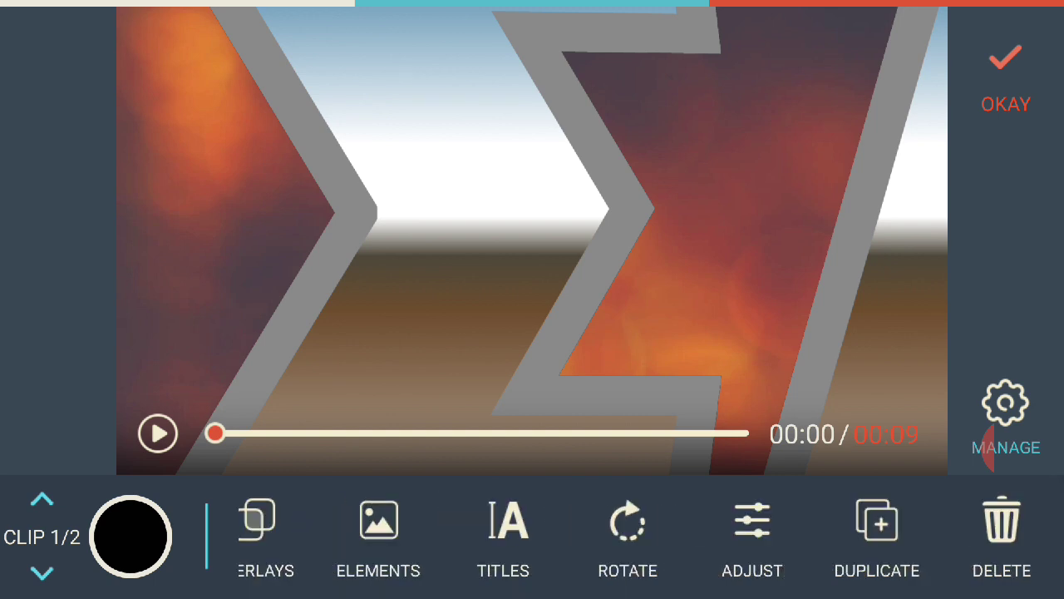
{"action": "left_click_drag", "start_coordinate": [582, 532], "coordinate": [249, 532]}
{"action": "left_click", "coordinate": [627, 532]}
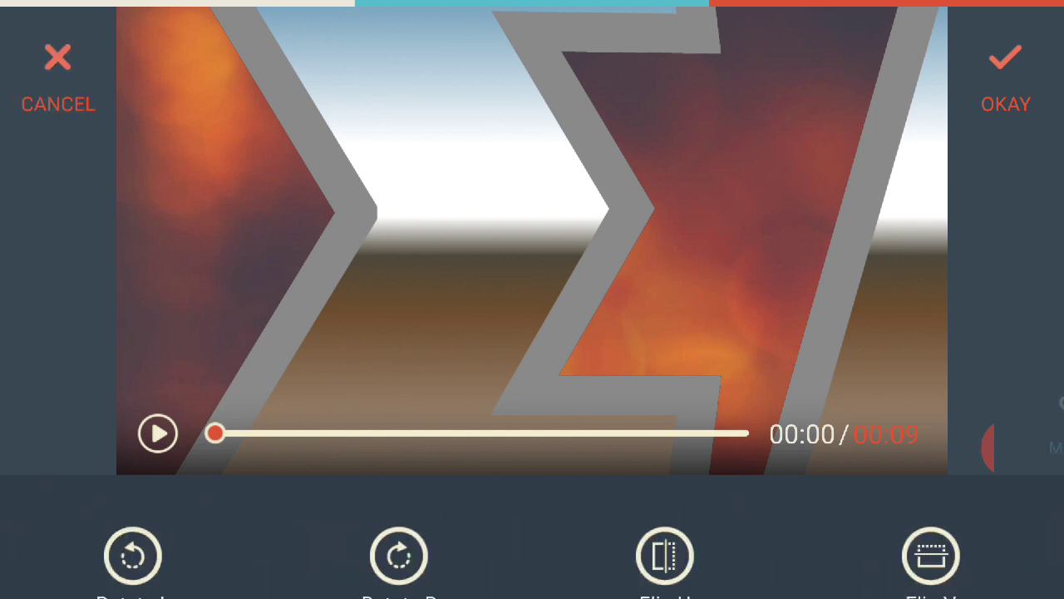
{"action": "left_click", "coordinate": [399, 522]}
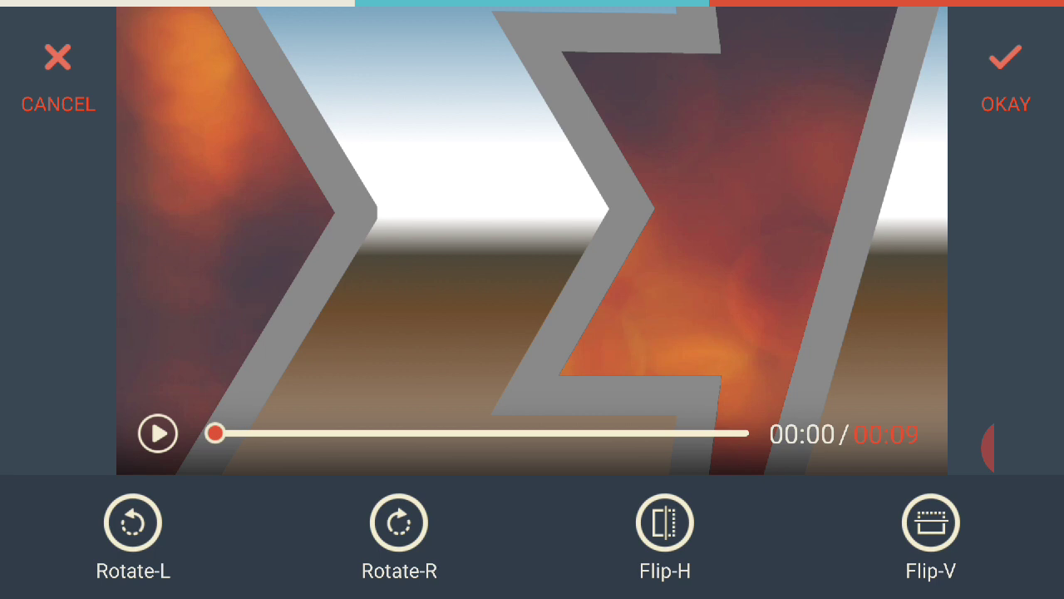
{"action": "left_click", "coordinate": [665, 522]}
{"action": "left_click", "coordinate": [931, 522]}
{"action": "left_click", "coordinate": [133, 522]}
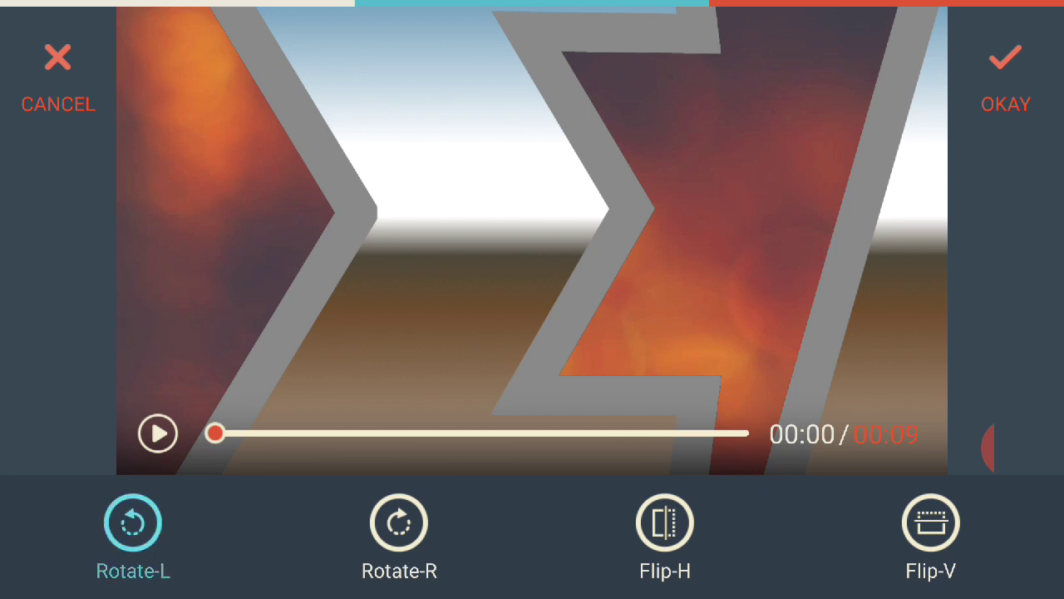
{"action": "left_click", "coordinate": [58, 75]}
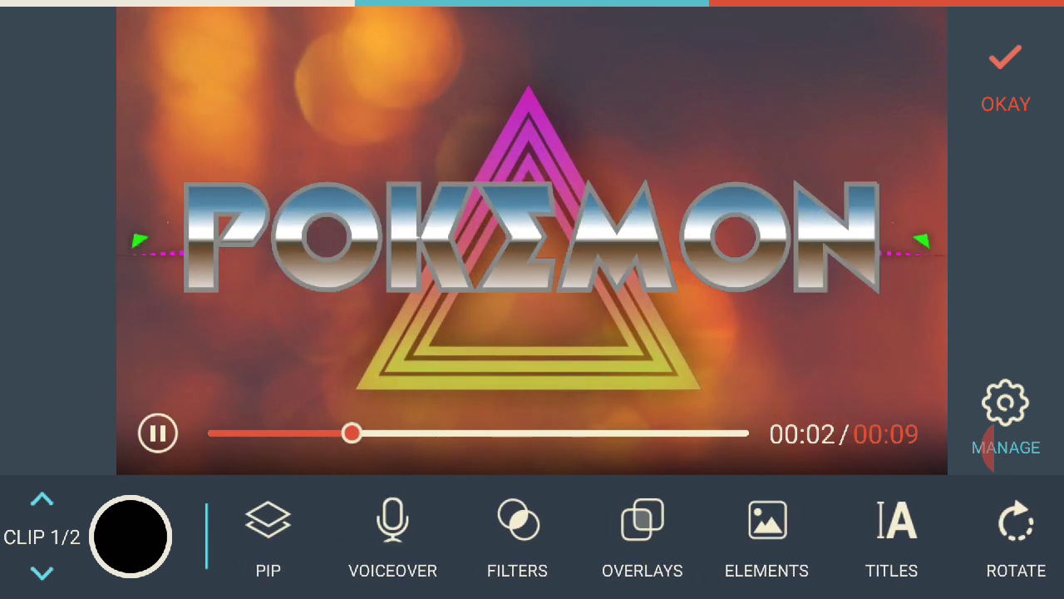
{"action": "left_click", "coordinate": [158, 432]}
{"action": "left_click_drag", "start_coordinate": [392, 532], "coordinate": [694, 532]}
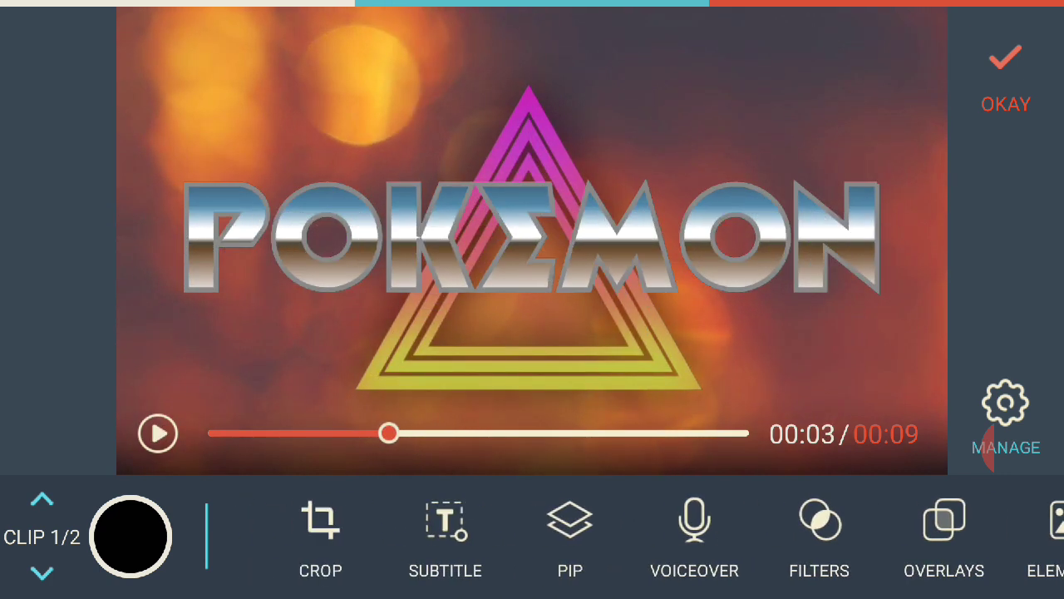
{"action": "left_click", "coordinate": [694, 532]}
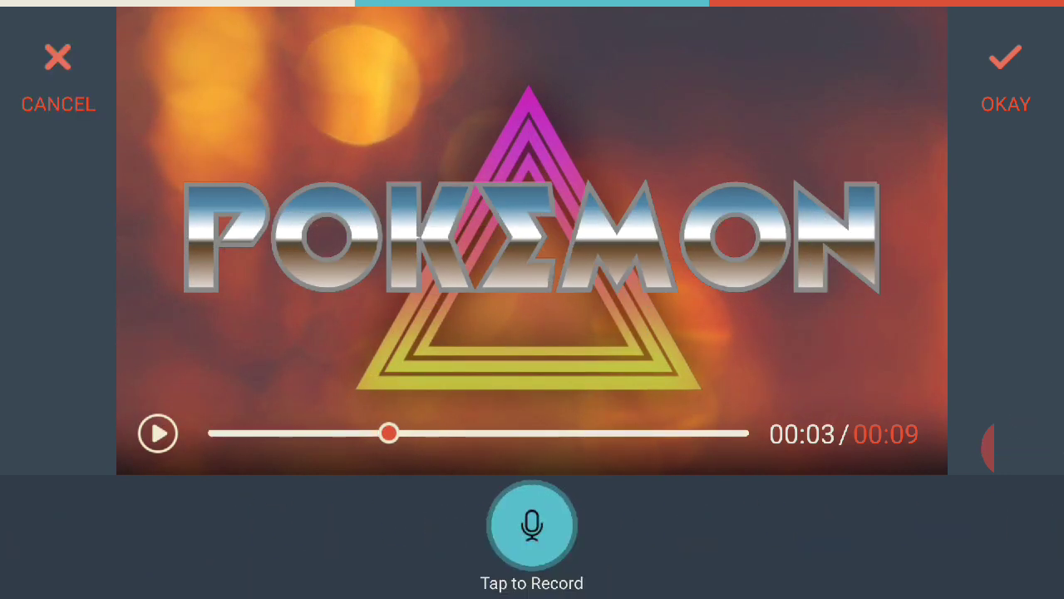
{"action": "left_click", "coordinate": [58, 79]}
{"action": "left_click_drag", "start_coordinate": [416, 532], "coordinate": [524, 532]}
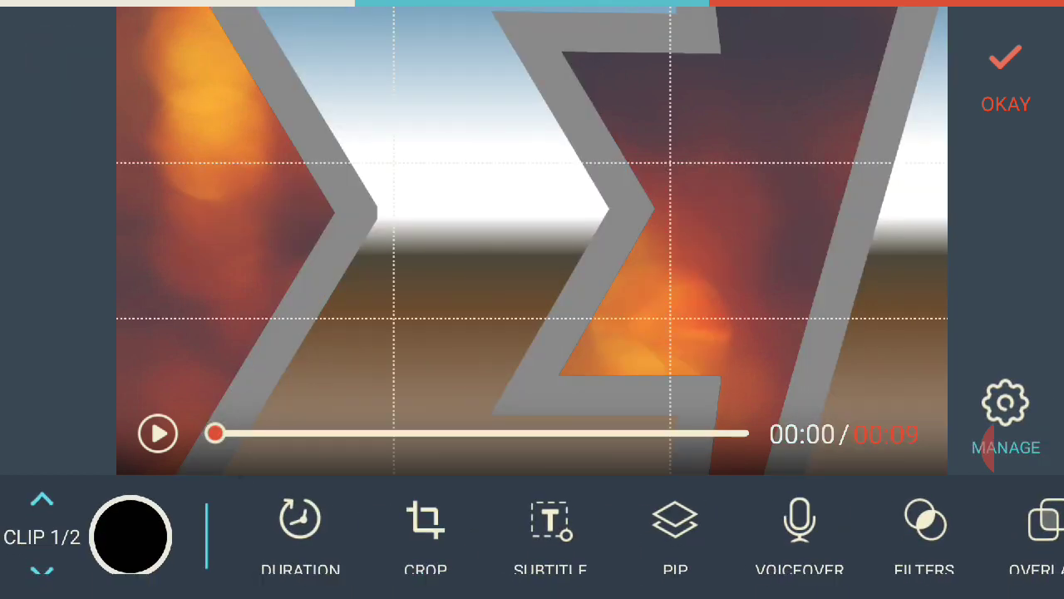
{"action": "left_click", "coordinate": [426, 532]}
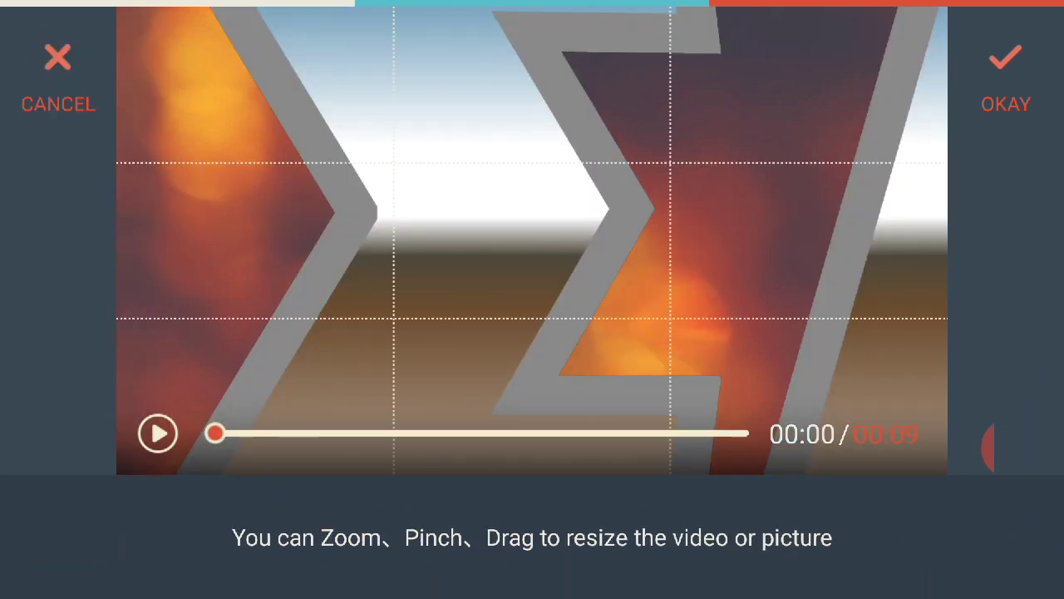
{"action": "left_click", "coordinate": [58, 79]}
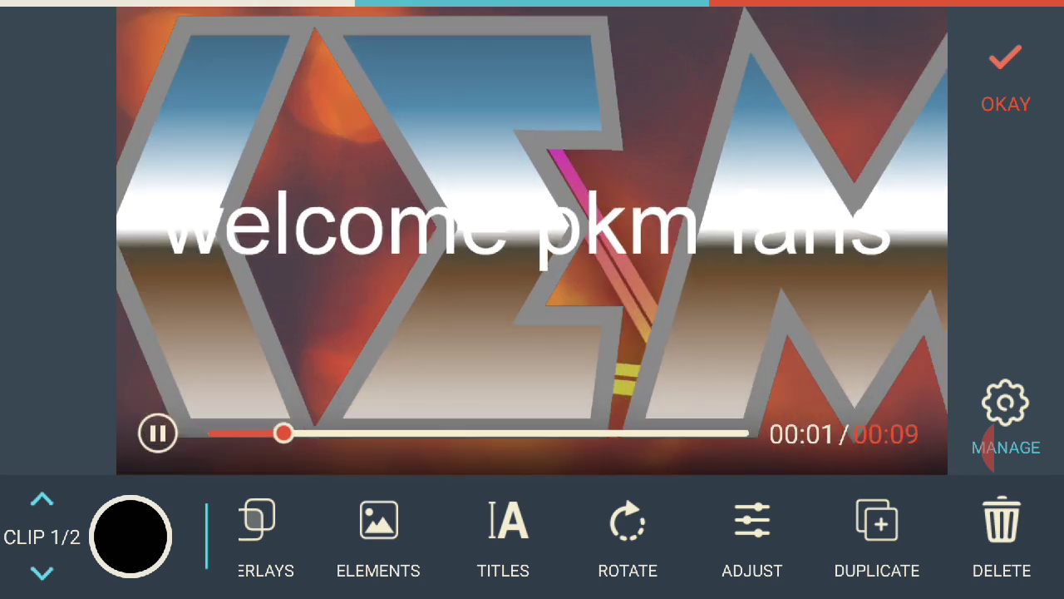
{"action": "left_click", "coordinate": [158, 433]}
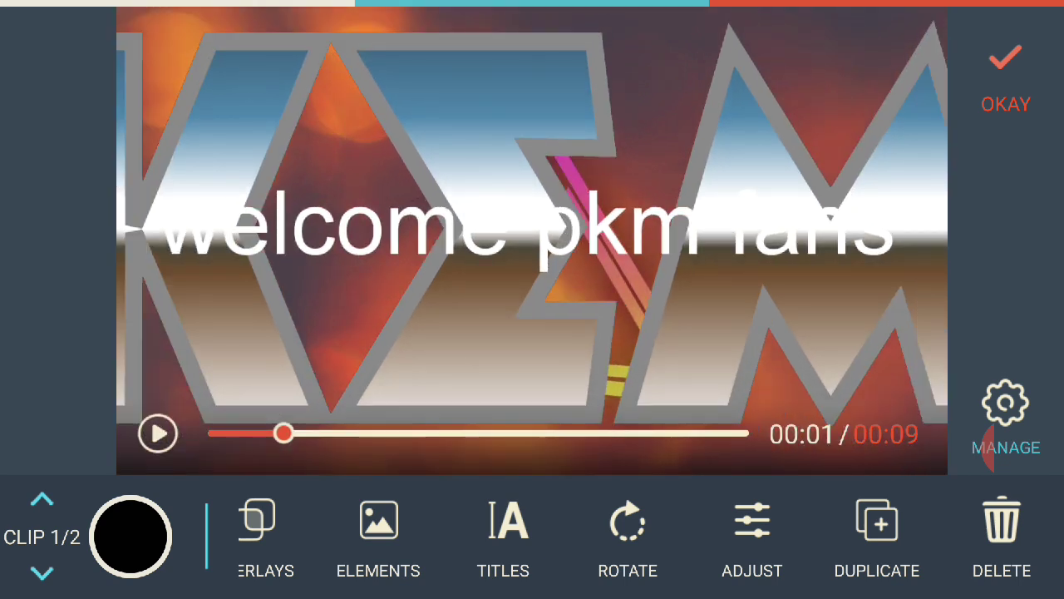
{"action": "left_click", "coordinate": [752, 532]}
{"action": "left_click", "coordinate": [380, 532]}
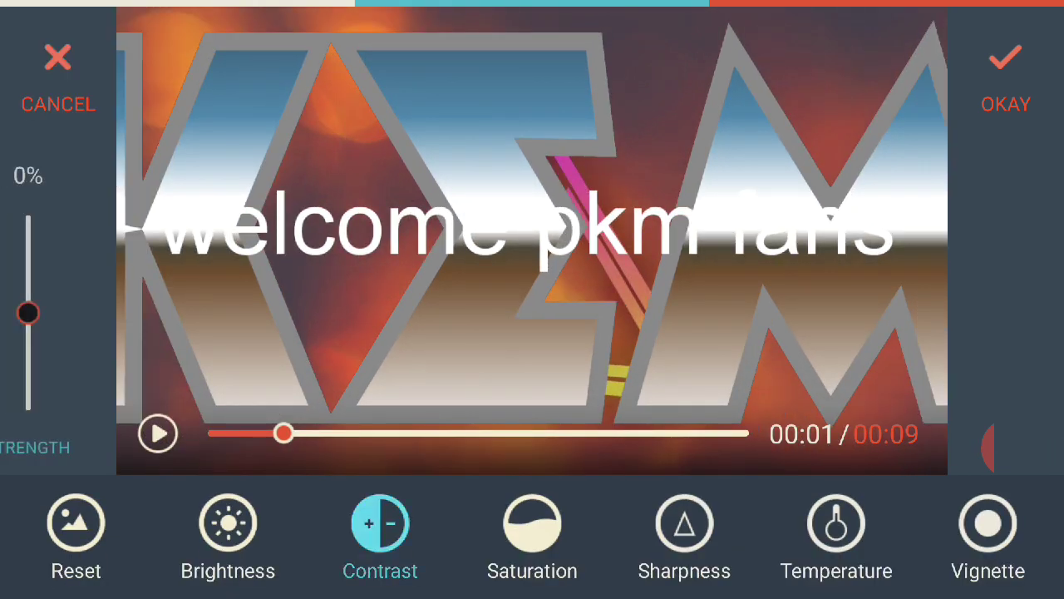
{"action": "mouse_move", "coordinate": [58, 313]}
{"action": "left_mouse_down"}
{"action": "mouse_move", "coordinate": [58, 214]}
{"action": "mouse_move", "coordinate": [58, 410]}
{"action": "mouse_move", "coordinate": [58, 215]}
{"action": "left_mouse_up"}
{"action": "left_click", "coordinate": [835, 522]}
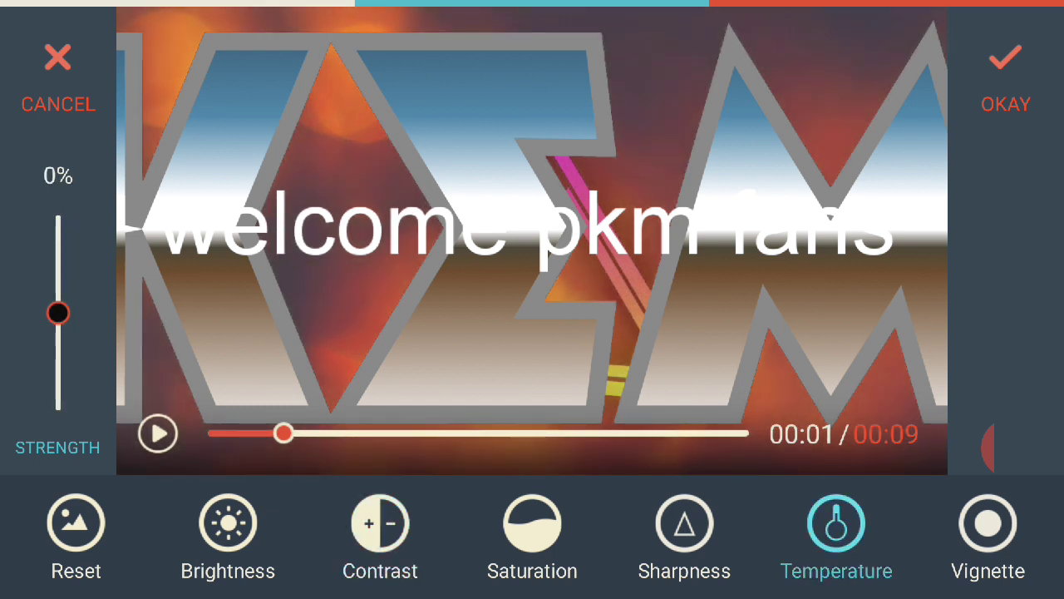
{"action": "mouse_move", "coordinate": [58, 313]}
{"action": "left_mouse_down"}
{"action": "mouse_move", "coordinate": [58, 222]}
{"action": "mouse_move", "coordinate": [58, 409]}
{"action": "left_mouse_up"}
{"action": "left_click", "coordinate": [988, 522]}
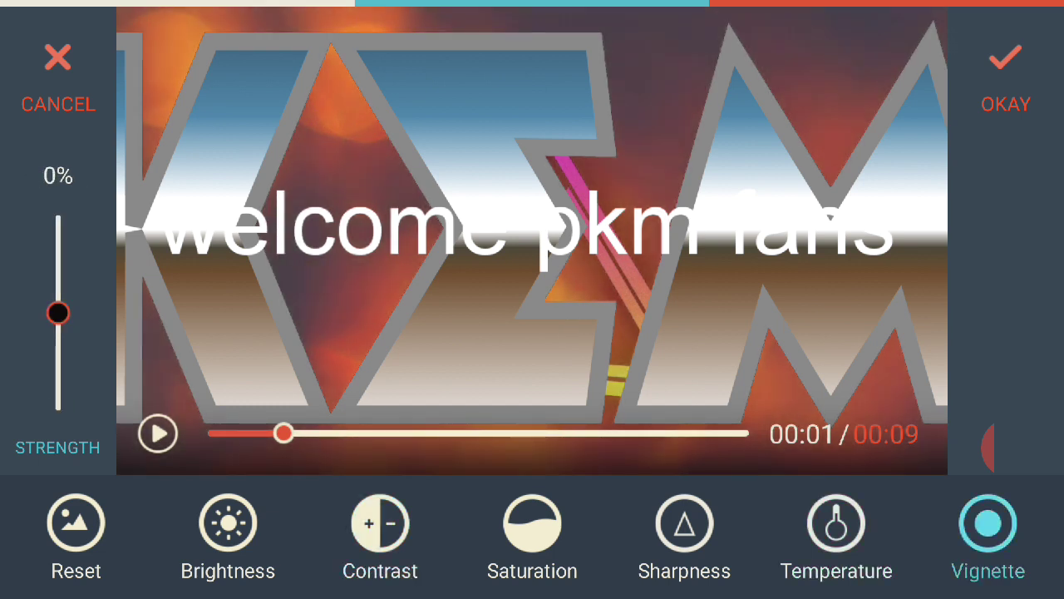
{"action": "mouse_move", "coordinate": [58, 313]}
{"action": "left_mouse_down"}
{"action": "mouse_move", "coordinate": [58, 215]}
{"action": "mouse_move", "coordinate": [58, 410]}
{"action": "left_mouse_up"}
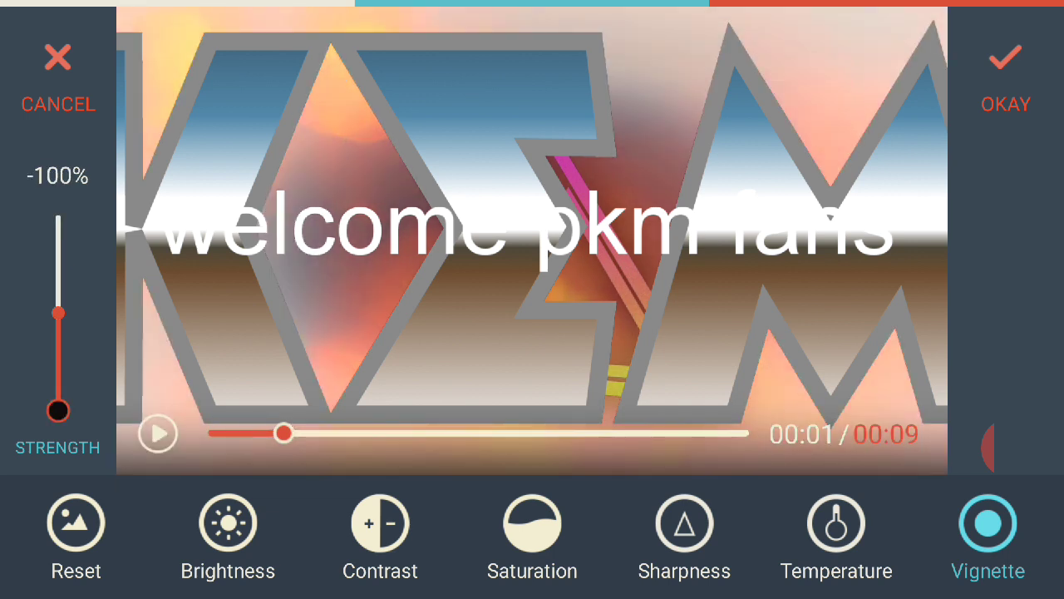
{"action": "left_click", "coordinate": [988, 522]}
{"action": "left_click", "coordinate": [227, 522]}
{"action": "mouse_move", "coordinate": [59, 312]}
{"action": "left_mouse_down"}
{"action": "mouse_move", "coordinate": [58, 214]}
{"action": "mouse_move", "coordinate": [59, 410]}
{"action": "mouse_move", "coordinate": [58, 214]}
{"action": "mouse_move", "coordinate": [58, 332]}
{"action": "left_mouse_up"}
{"action": "left_click", "coordinate": [228, 522]}
{"action": "left_click", "coordinate": [59, 58]}
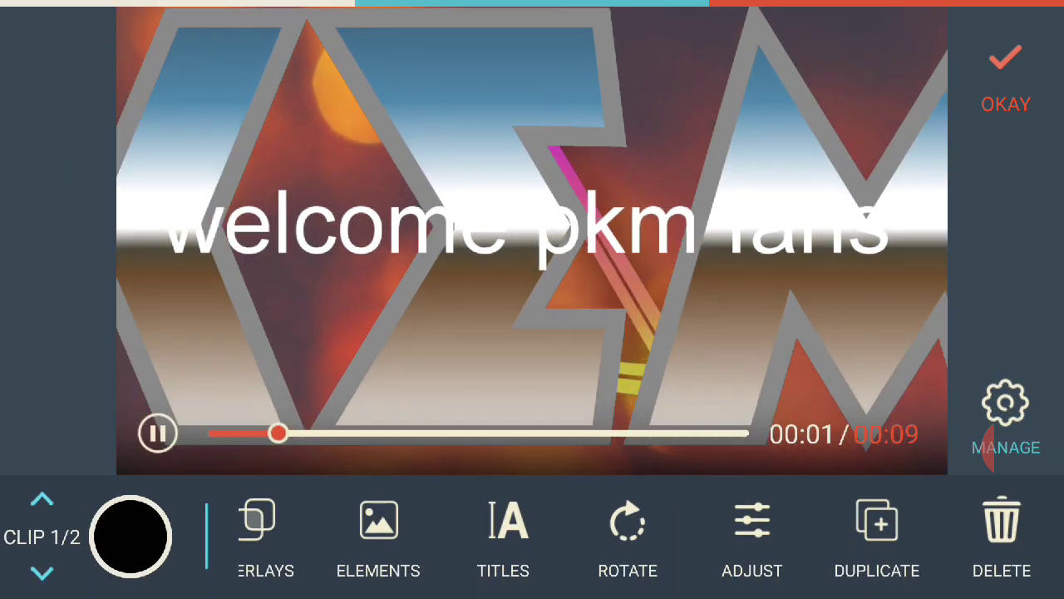
{"action": "left_click", "coordinate": [1006, 75]}
- Check the black second clip's 'Hope u guys like pkm' subtitle, then return to the overview
{"action": "left_click", "coordinate": [266, 551]}
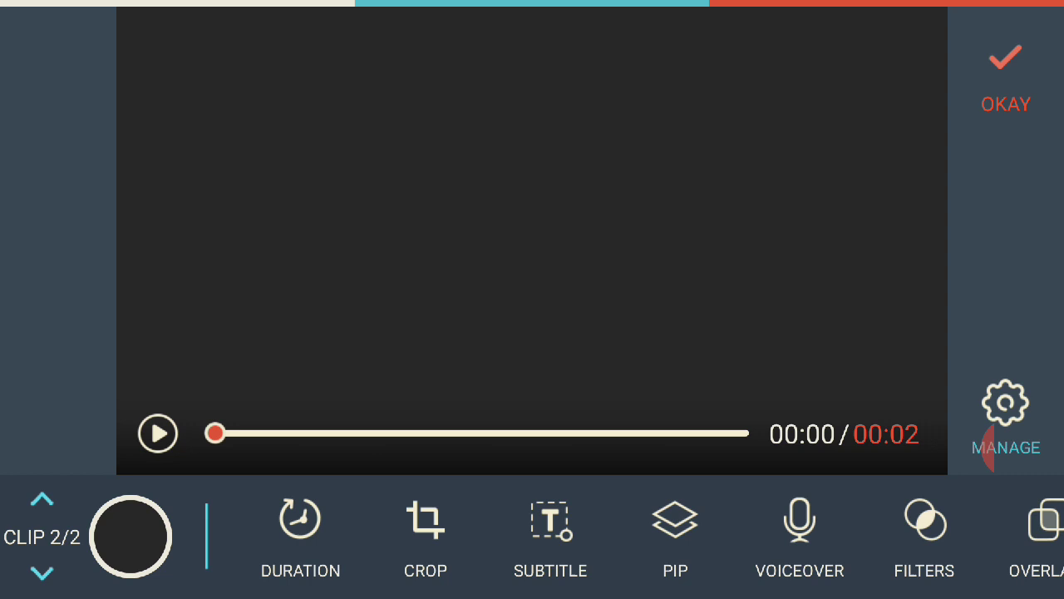
{"action": "scroll", "coordinate": [653, 536], "scroll_direction": "right", "scroll_amount": 5}
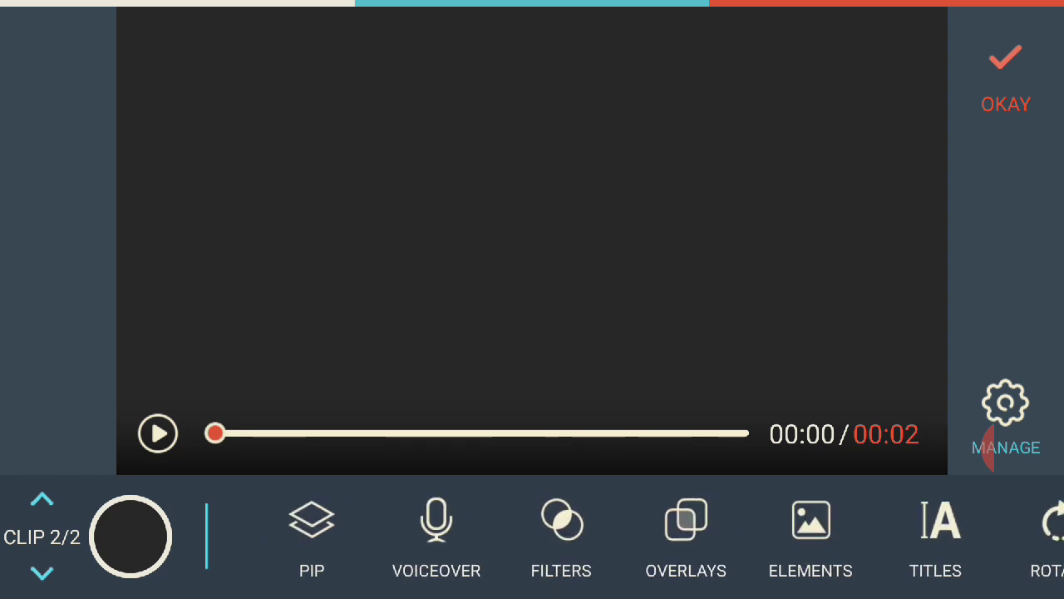
{"action": "scroll", "coordinate": [652, 536], "scroll_direction": "right", "scroll_amount": 5}
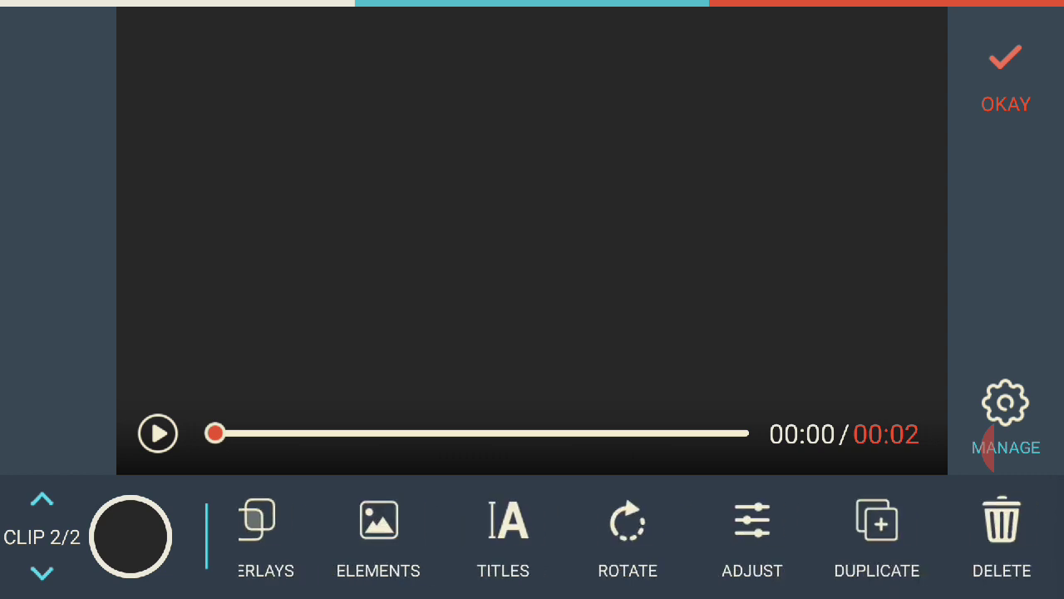
{"action": "scroll", "coordinate": [653, 536], "scroll_direction": "left", "scroll_amount": 10}
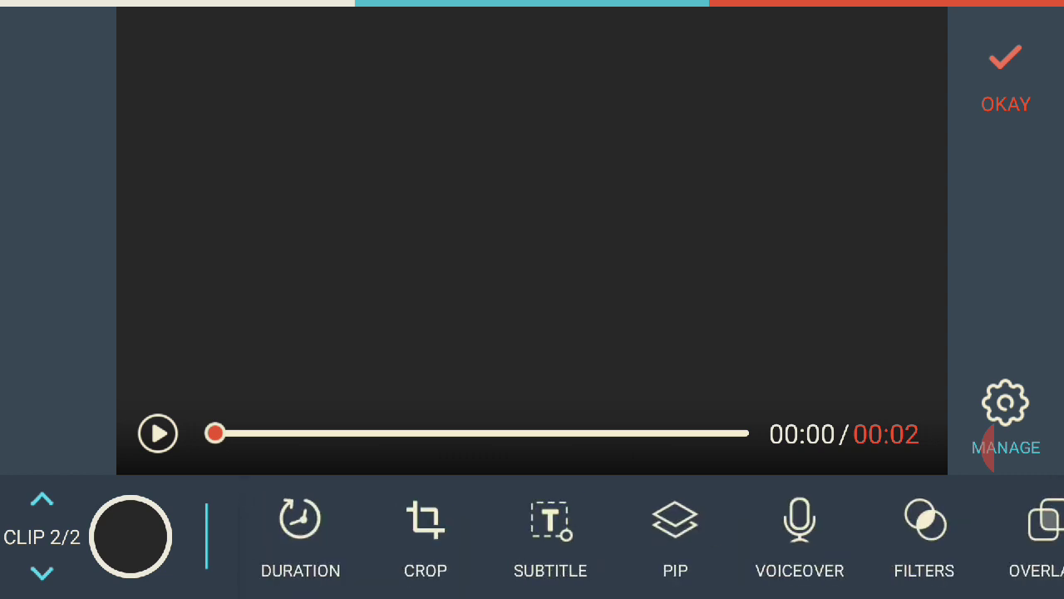
{"action": "left_click", "coordinate": [550, 532]}
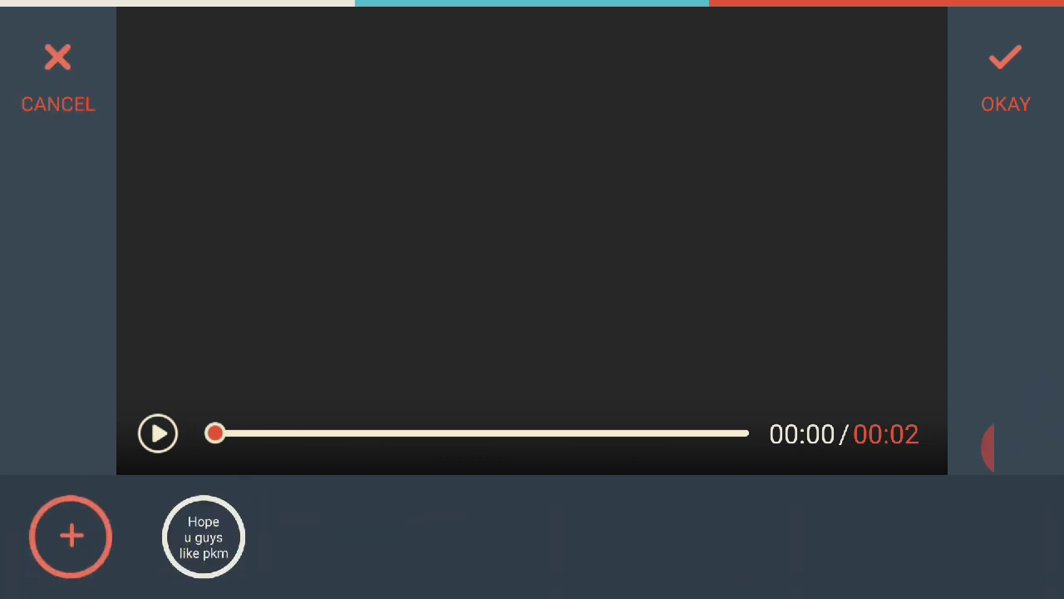
{"action": "left_click", "coordinate": [58, 79]}
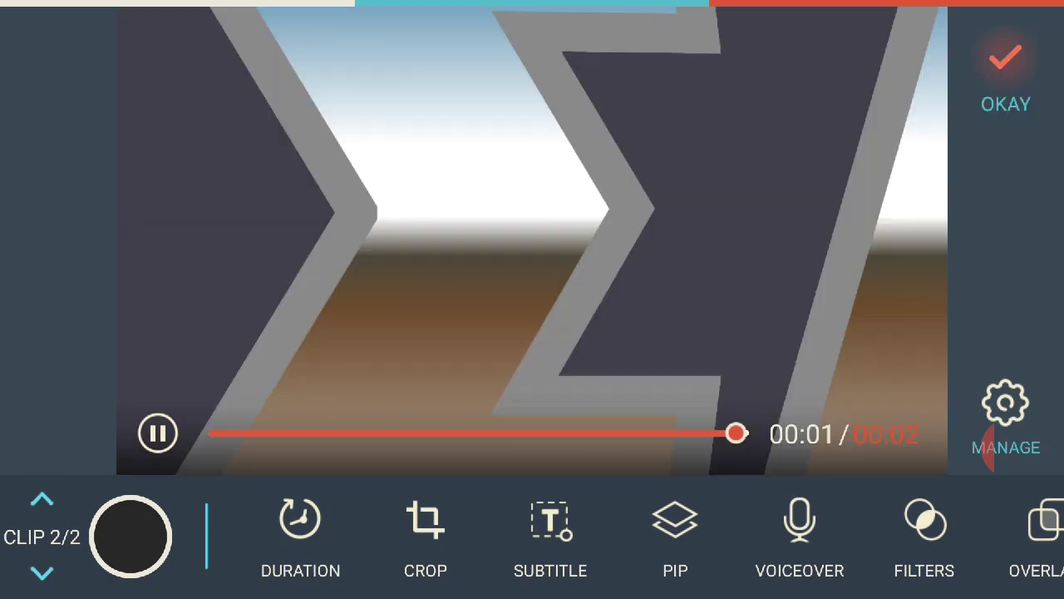
{"action": "left_click", "coordinate": [1006, 79]}
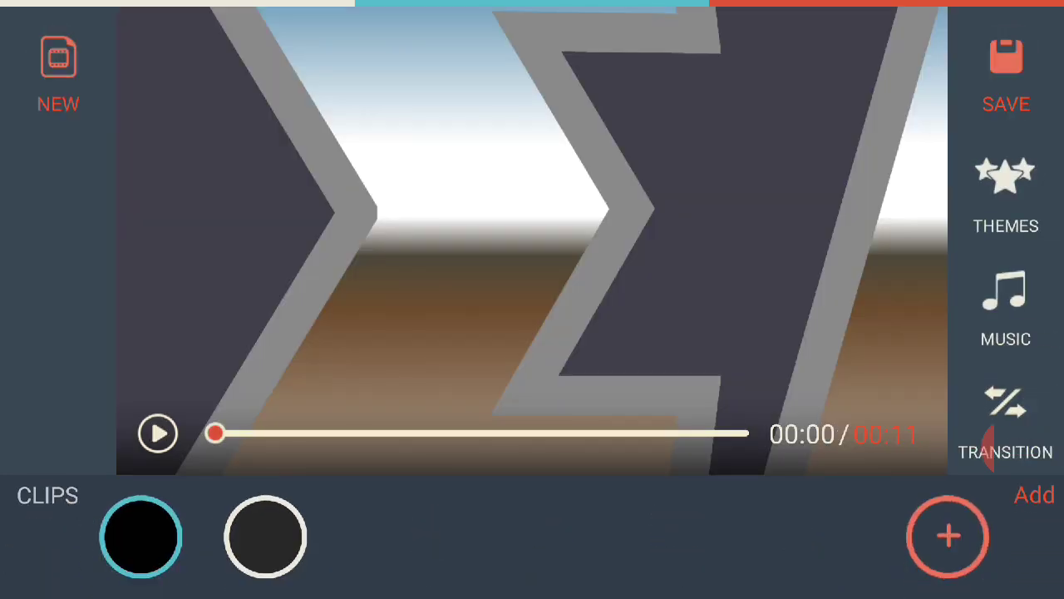
- Leave project5 and open project31, dismissing the missing source files warning
{"action": "left_click", "coordinate": [1029, 458]}
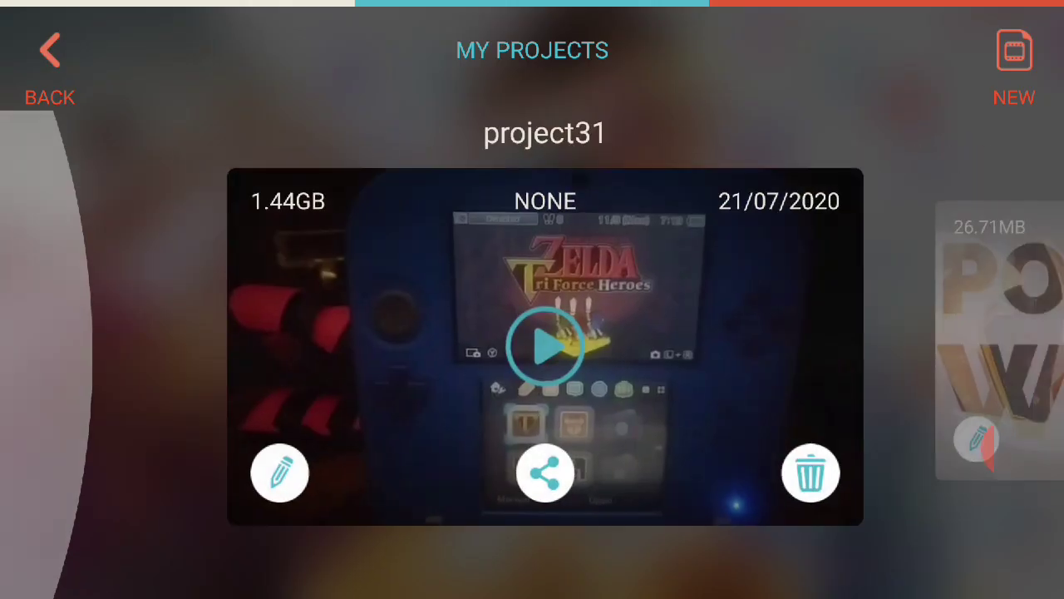
{"action": "left_click", "coordinate": [265, 473]}
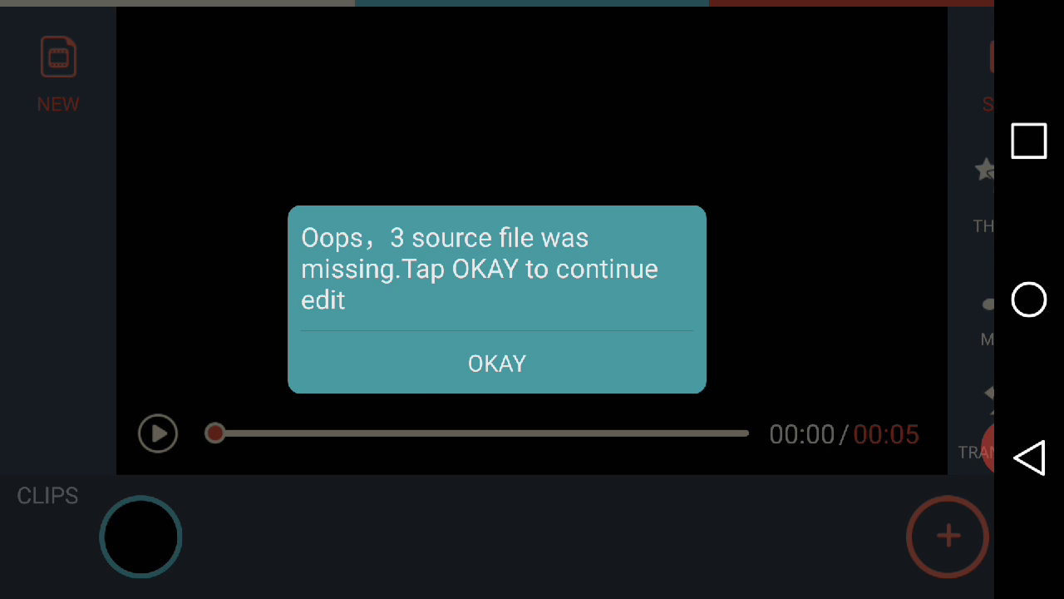
{"action": "left_click", "coordinate": [496, 363]}
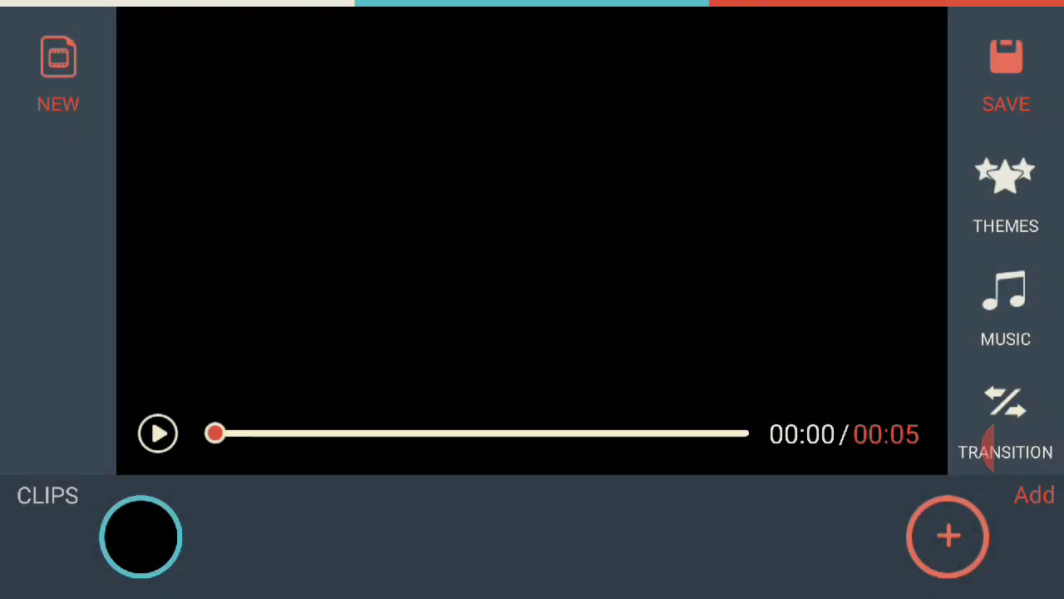
- Preview project31's 'please subscribe' clip, then exit to the saved projects list
{"action": "left_click", "coordinate": [157, 433]}
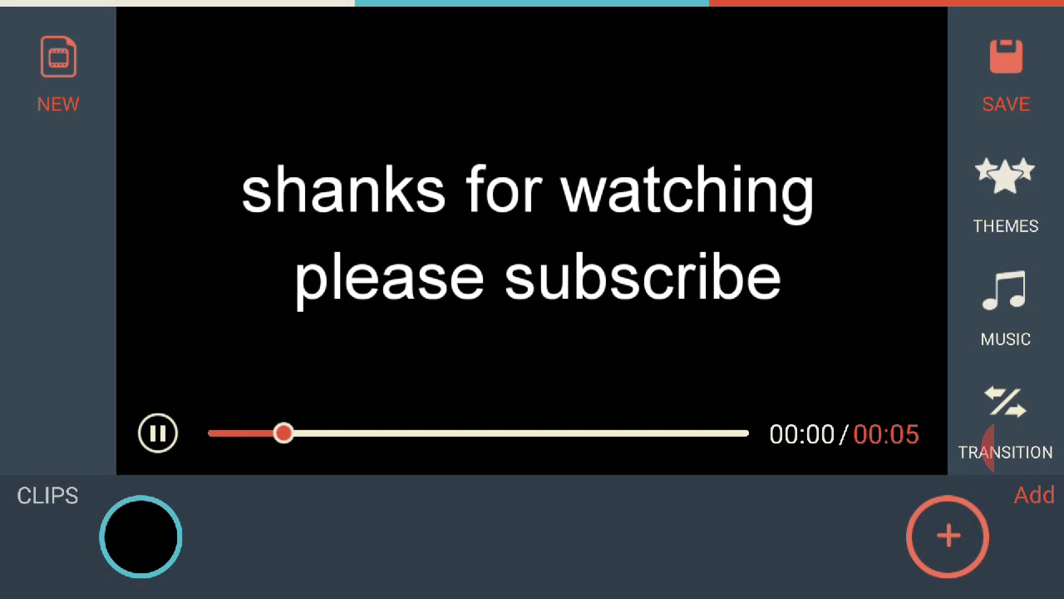
{"action": "left_click", "coordinate": [158, 433]}
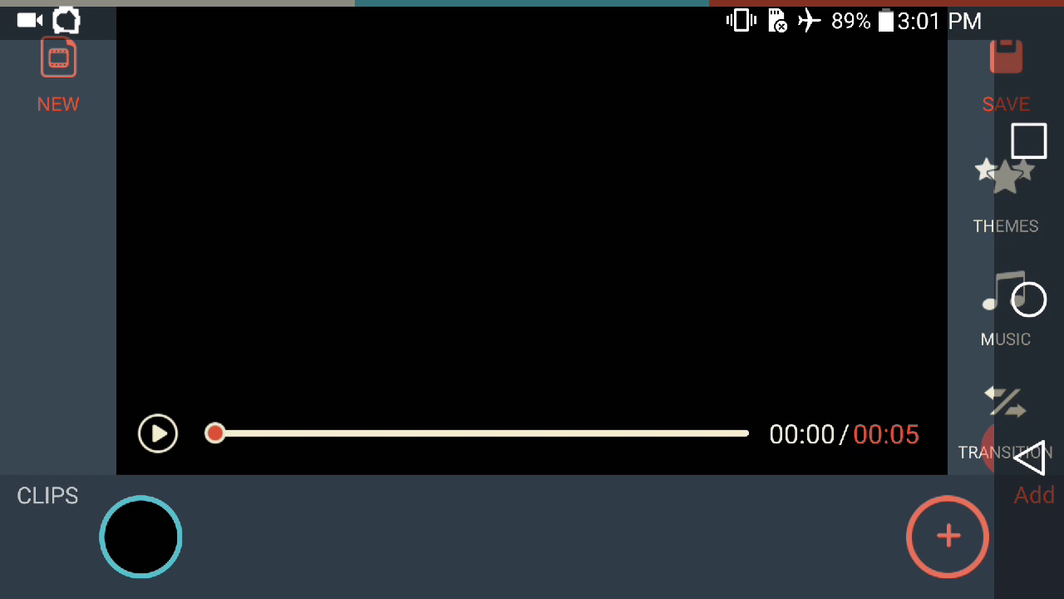
{"action": "left_click", "coordinate": [1029, 457]}
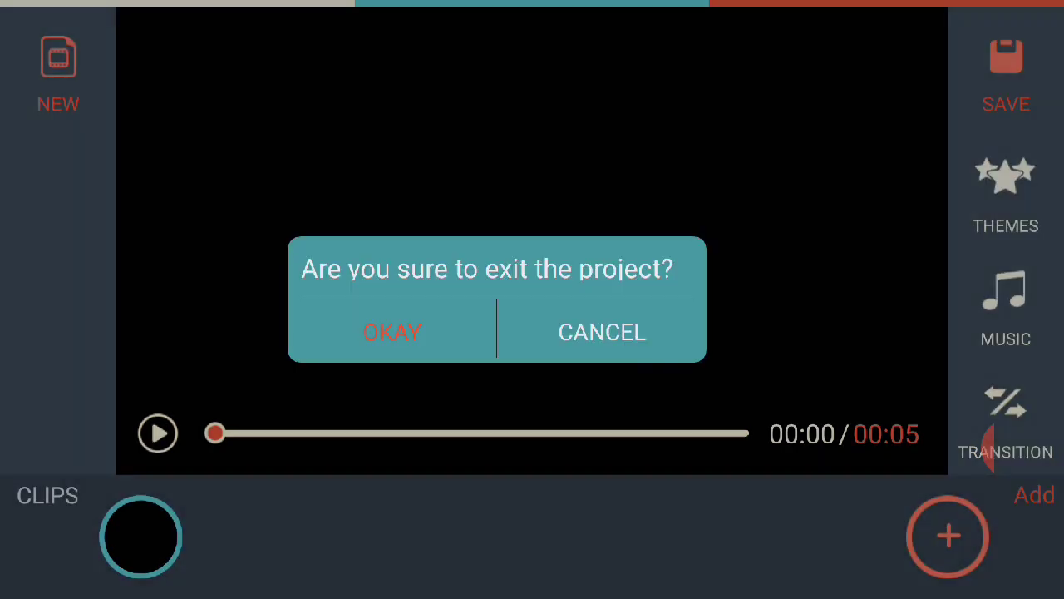
{"action": "left_click", "coordinate": [392, 331]}
{"action": "left_click", "coordinate": [705, 278]}
- Open project23 to view its two Pokemon Wapuu clips, exit, then open project30
{"action": "left_click_drag", "start_coordinate": [748, 350], "coordinate": [250, 349]}
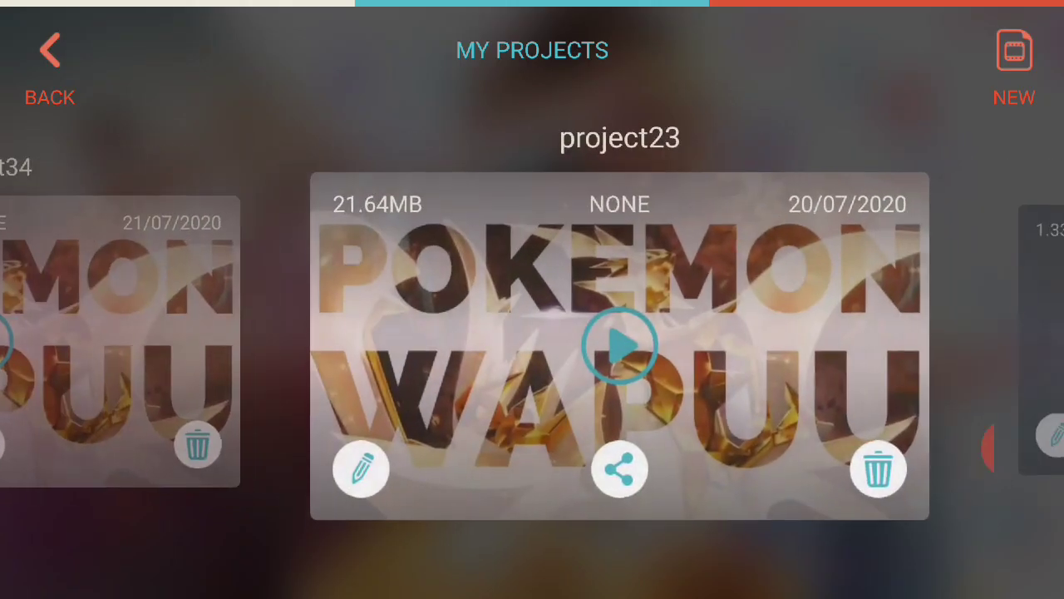
{"action": "left_click", "coordinate": [265, 473]}
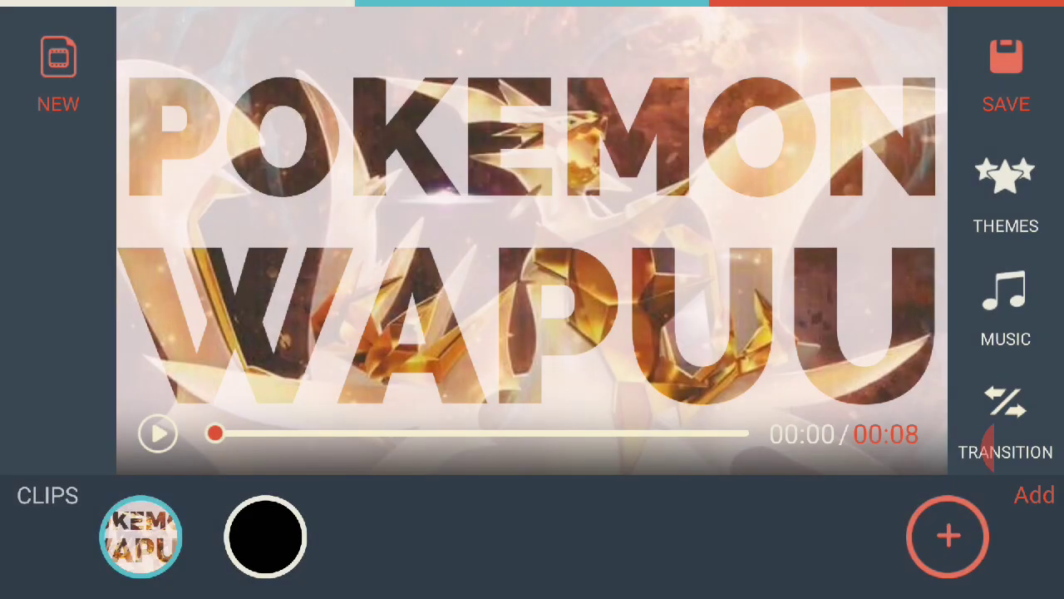
{"action": "left_click", "coordinate": [265, 536]}
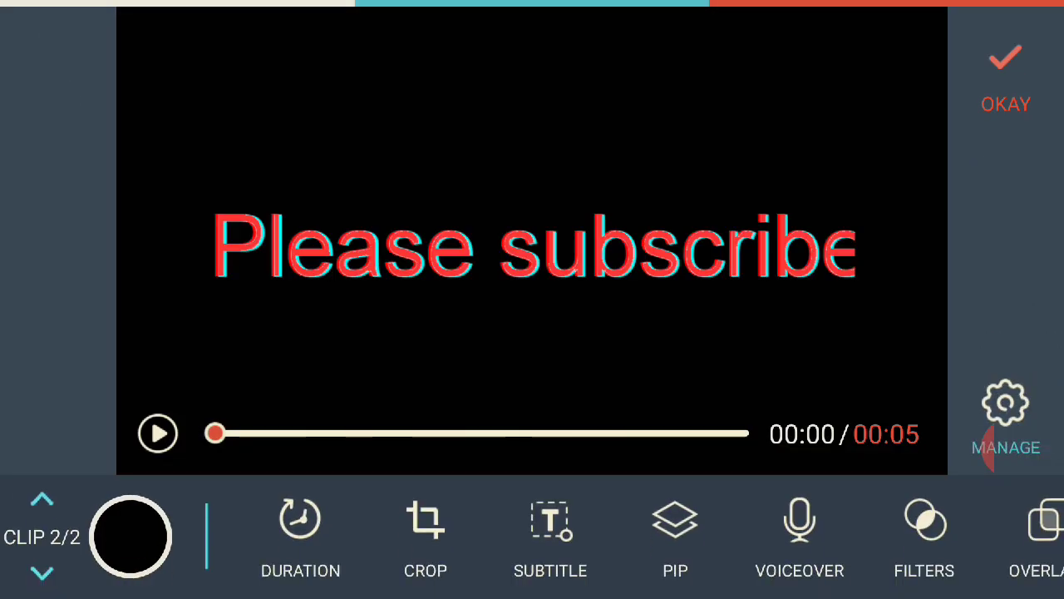
{"action": "left_click", "coordinate": [42, 499]}
{"action": "left_click", "coordinate": [1006, 79]}
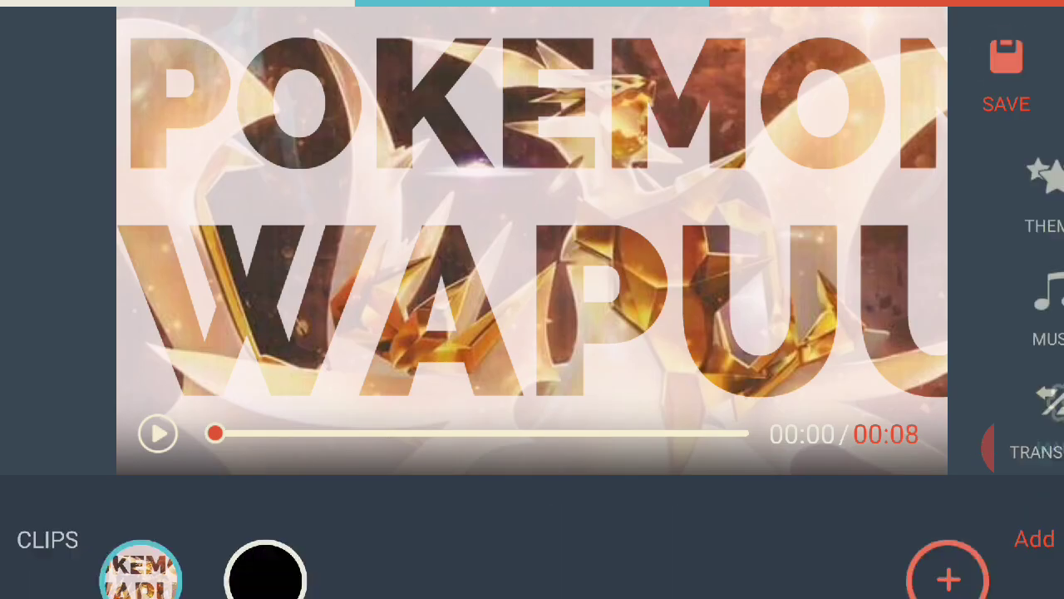
{"action": "left_click", "coordinate": [1029, 458]}
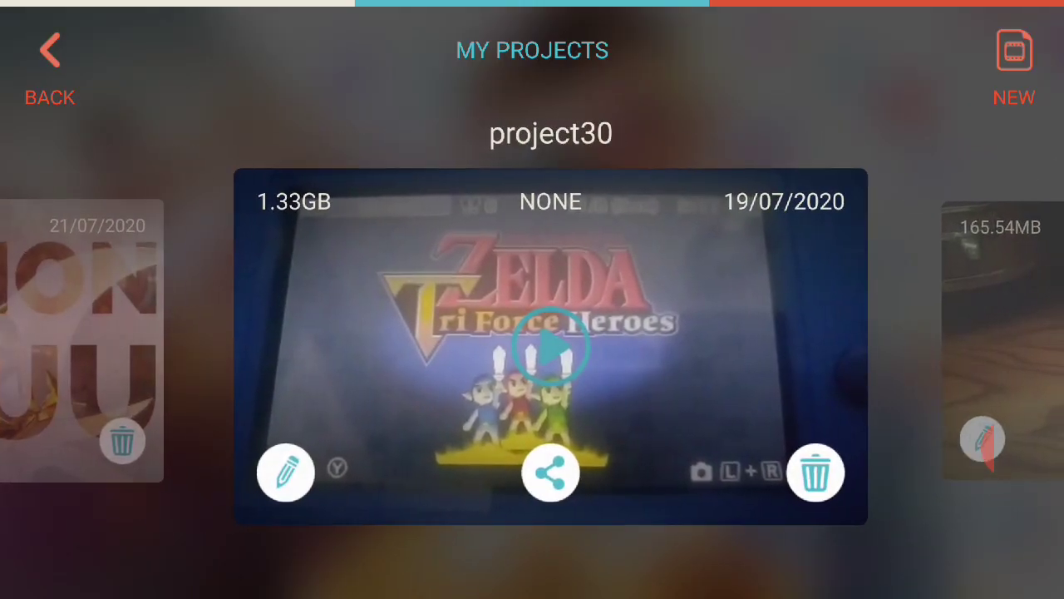
{"action": "left_click", "coordinate": [265, 473]}
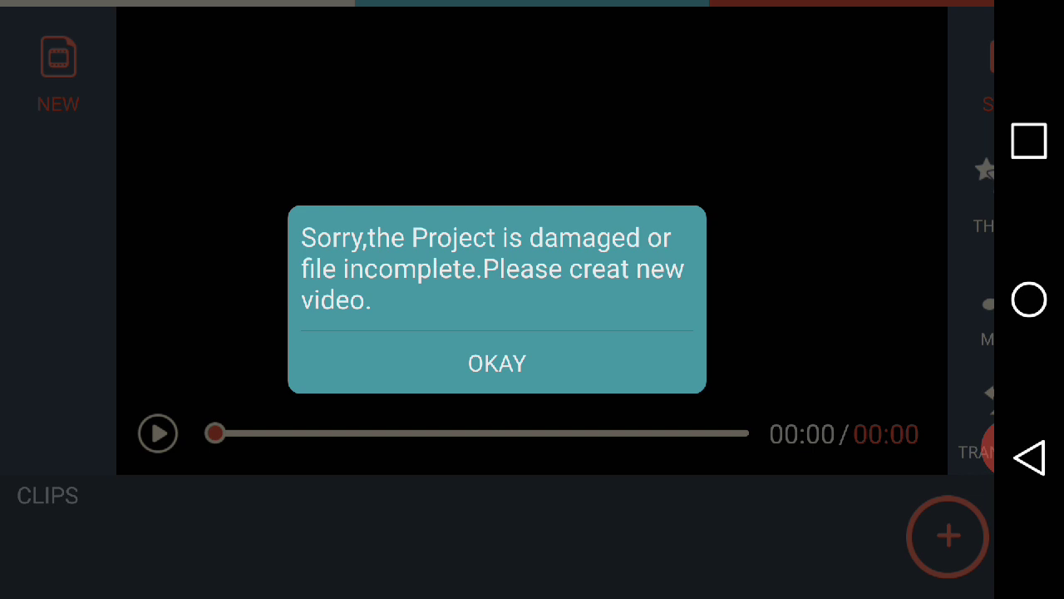
- Dismiss project30's 'Project is damaged' error and show the file picker's albums
{"action": "left_click", "coordinate": [496, 363]}
{"action": "left_click", "coordinate": [948, 536]}
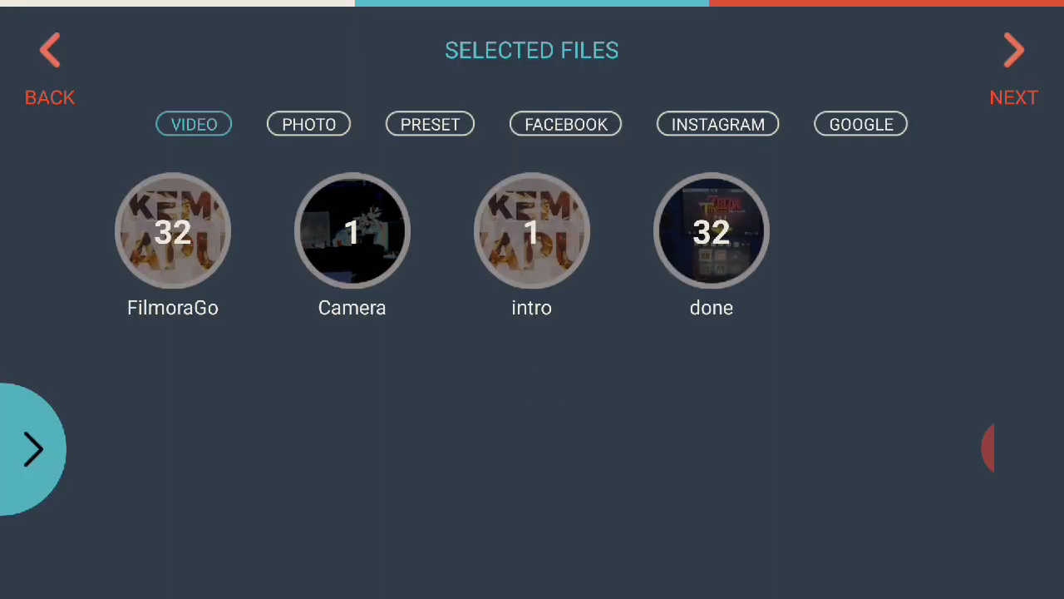
- Start a new video from a plain black Blank preset clip and open its editing tools
{"action": "left_click", "coordinate": [430, 124]}
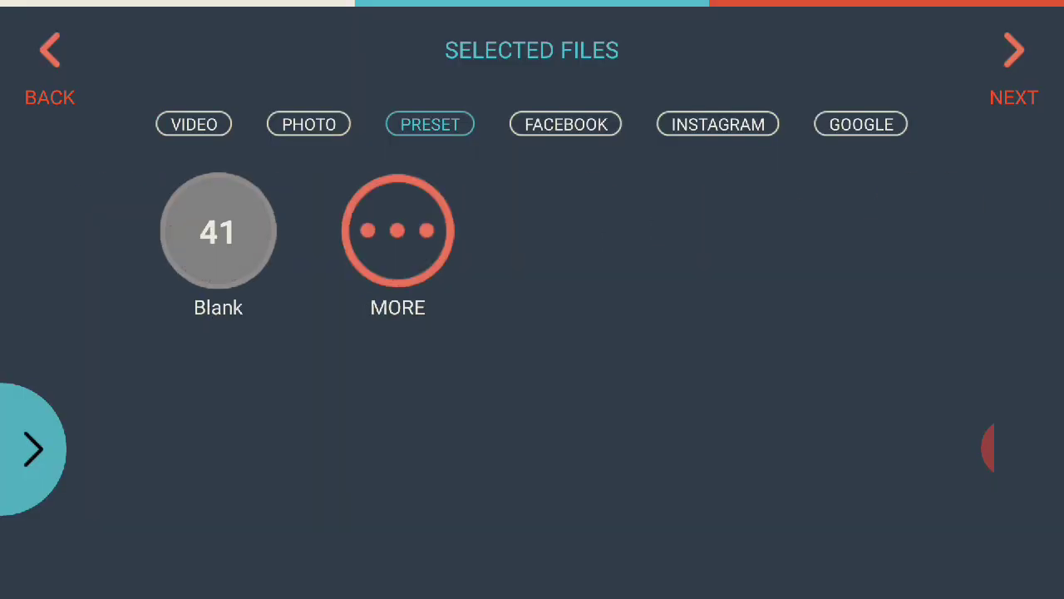
{"action": "left_click", "coordinate": [172, 231]}
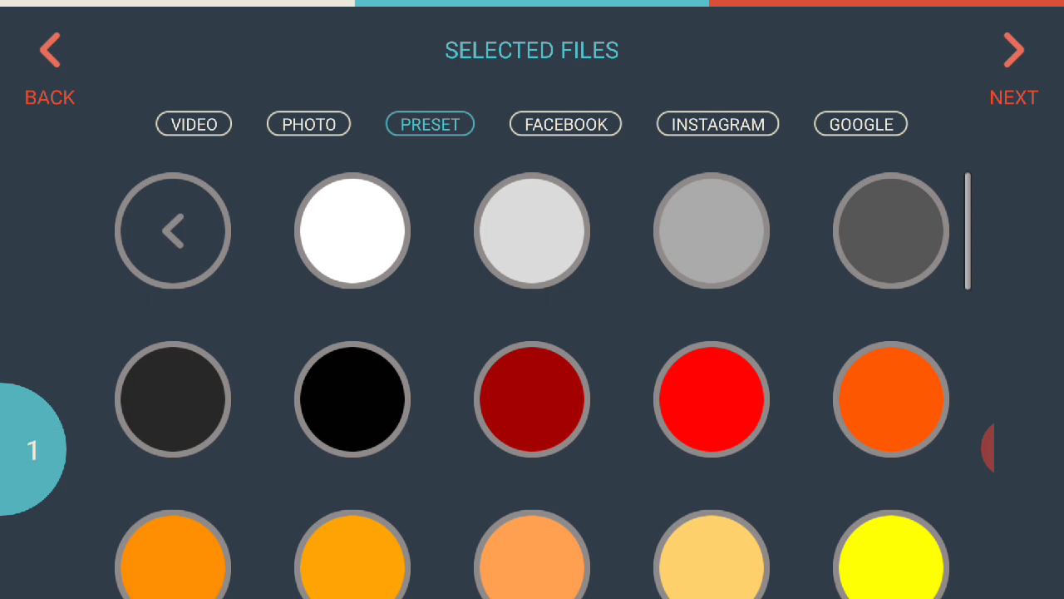
{"action": "left_click", "coordinate": [193, 124]}
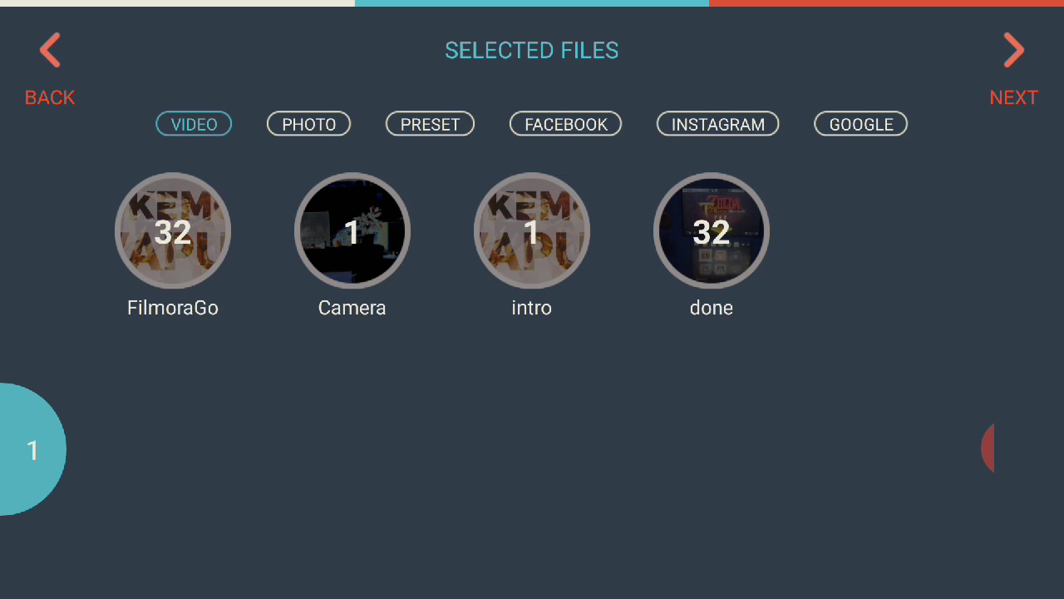
{"action": "left_click", "coordinate": [430, 123]}
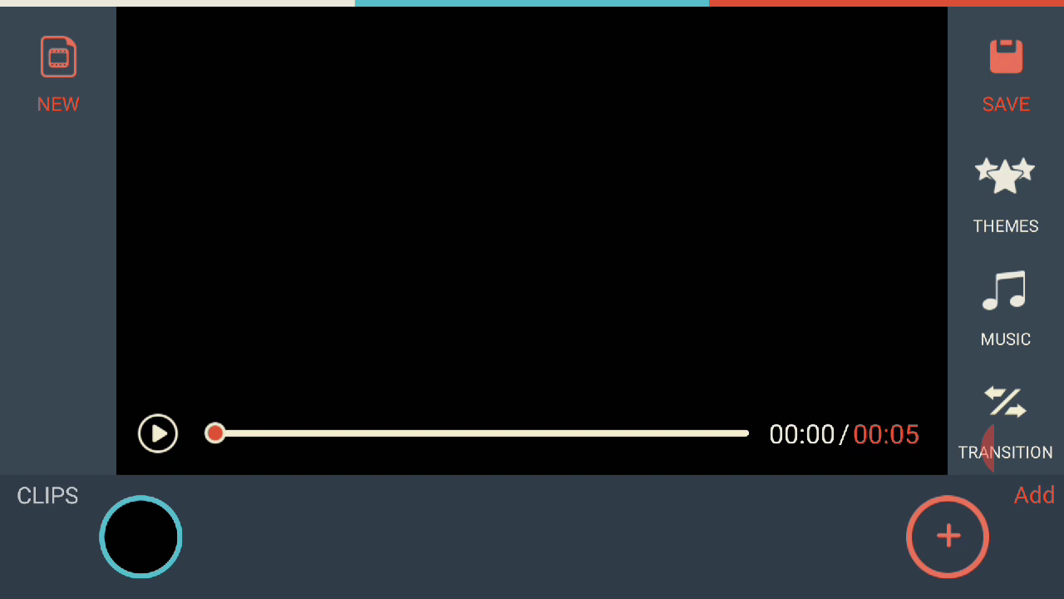
{"action": "left_click", "coordinate": [140, 536]}
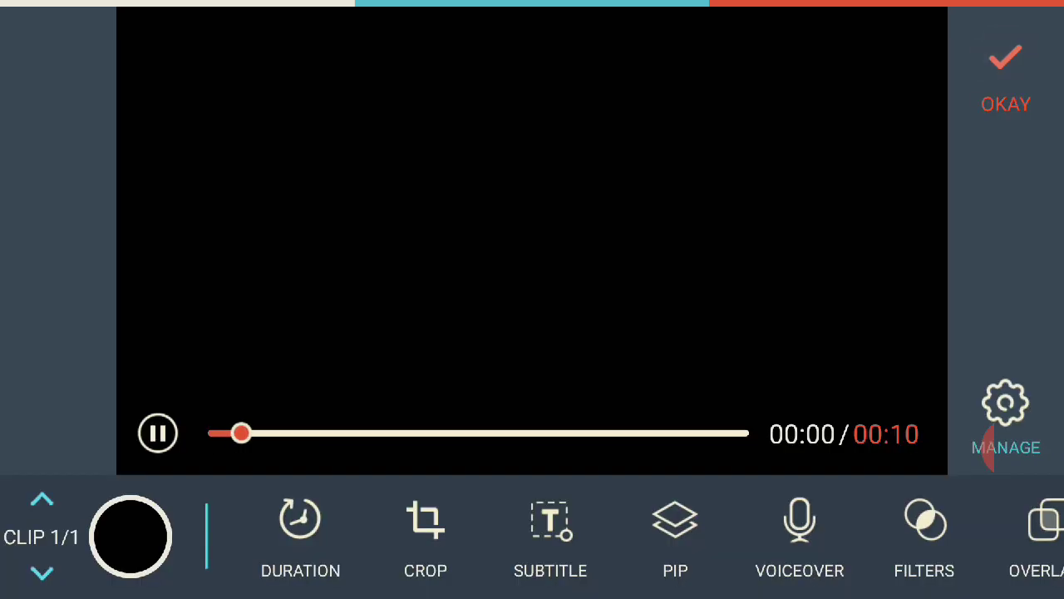
- Add a title placeholder to the black clip, stretched across the full ten seconds
{"action": "left_click", "coordinate": [425, 532]}
{"action": "key", "text": "Escape"}
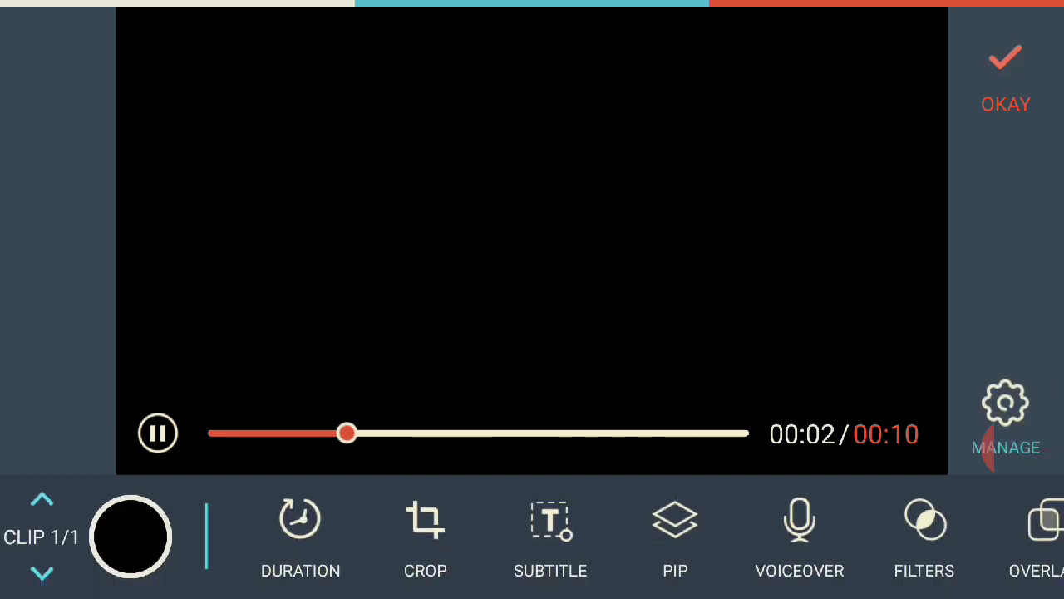
{"action": "left_click", "coordinate": [550, 532]}
{"action": "left_click", "coordinate": [71, 536]}
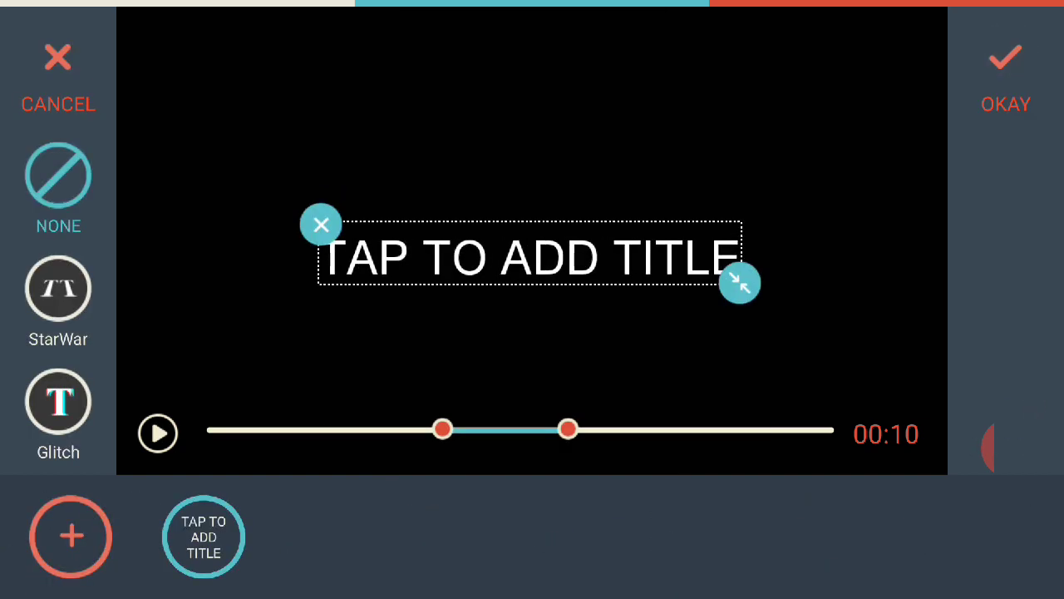
{"action": "left_click_drag", "start_coordinate": [442, 429], "coordinate": [212, 429]}
{"action": "left_click_drag", "start_coordinate": [567, 429], "coordinate": [834, 429]}
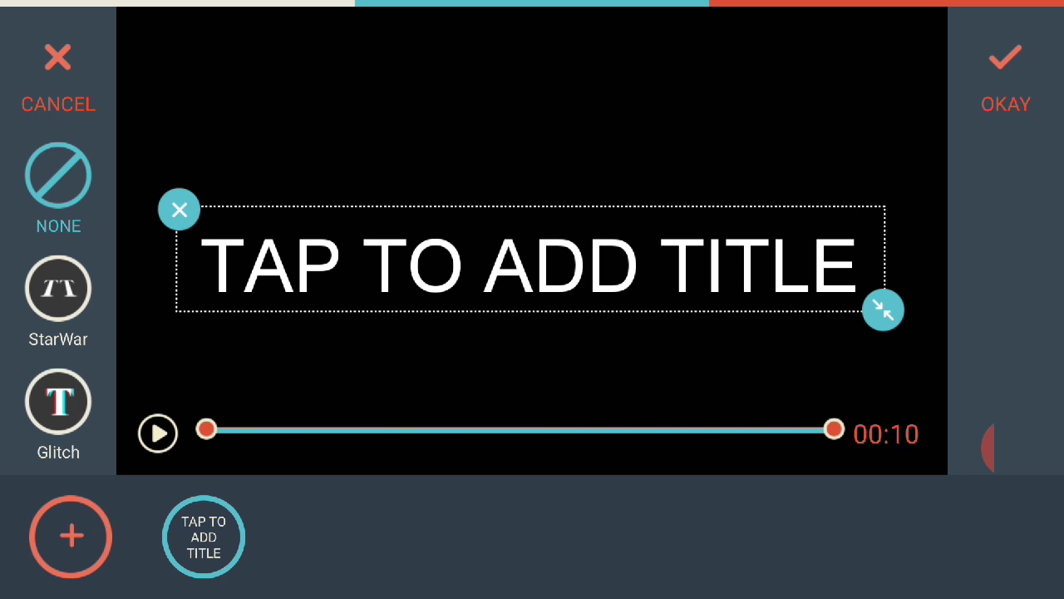
{"action": "left_click", "coordinate": [529, 264]}
- Colour the title with the cyan-to-magenta Multi-H gradient
{"action": "left_click_drag", "start_coordinate": [748, 503], "coordinate": [250, 503]}
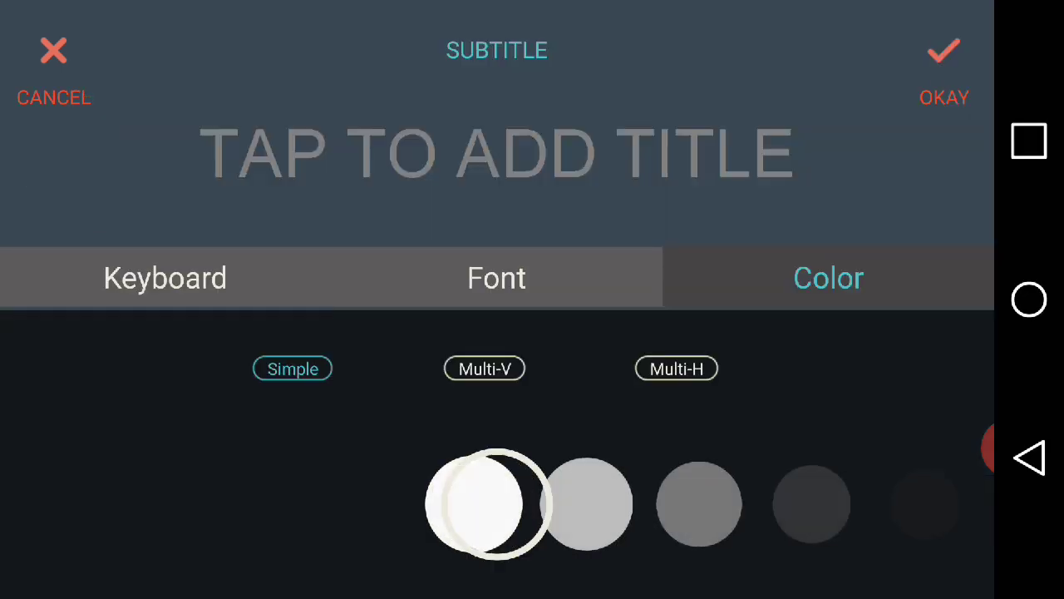
{"action": "mouse_move", "coordinate": [748, 502]}
{"action": "left_mouse_down"}
{"action": "mouse_move", "coordinate": [249, 503]}
{"action": "mouse_move", "coordinate": [748, 503]}
{"action": "left_mouse_up"}
{"action": "mouse_move", "coordinate": [249, 503]}
{"action": "left_mouse_down"}
{"action": "mouse_move", "coordinate": [748, 503]}
{"action": "mouse_move", "coordinate": [249, 503]}
{"action": "left_mouse_up"}
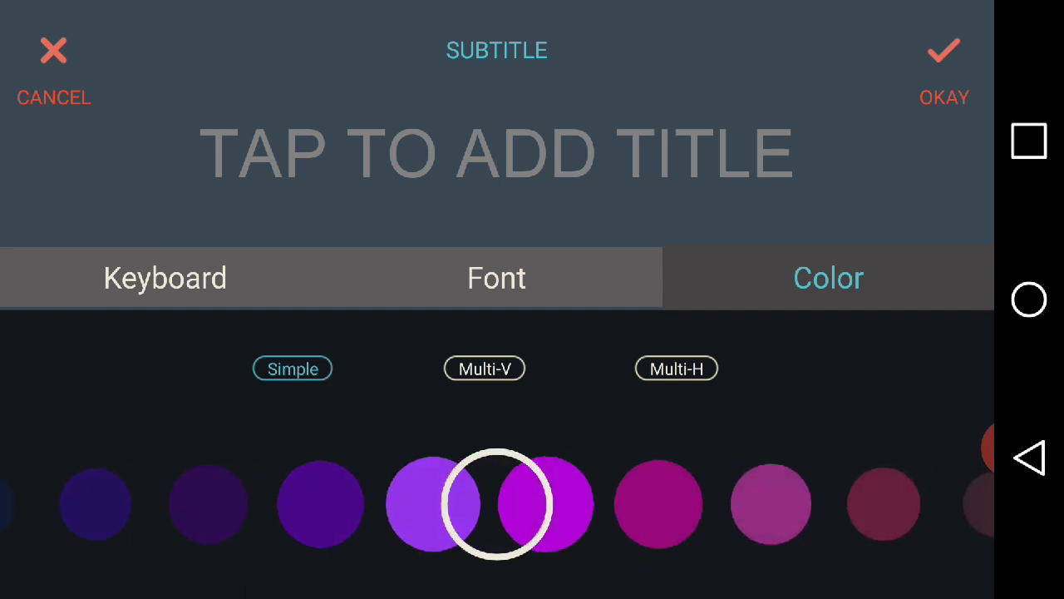
{"action": "left_click_drag", "start_coordinate": [748, 503], "coordinate": [250, 503]}
{"action": "left_click", "coordinate": [484, 369]}
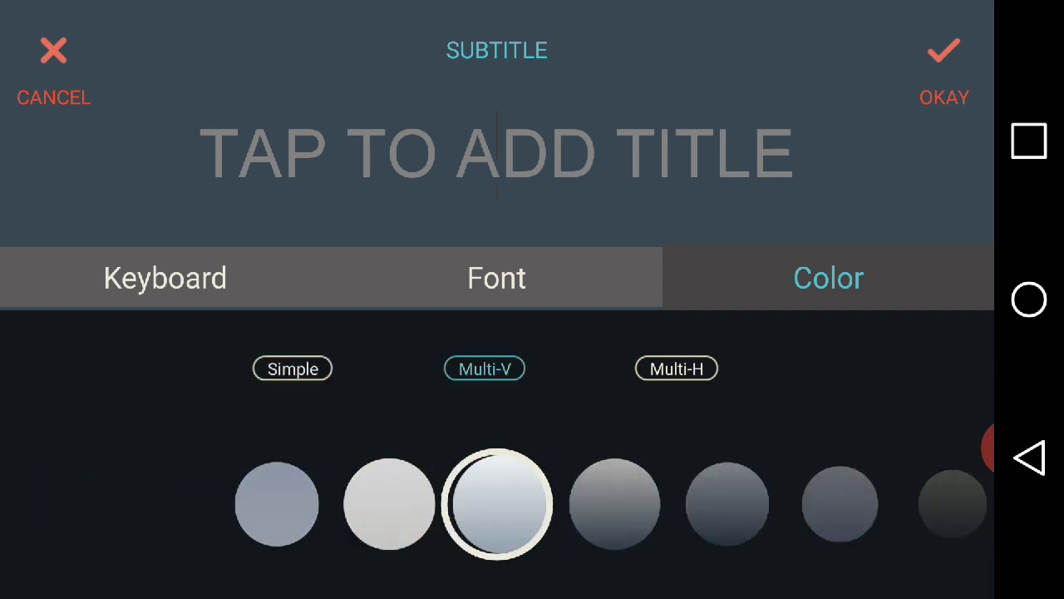
{"action": "left_click_drag", "start_coordinate": [749, 503], "coordinate": [250, 503]}
{"action": "left_click", "coordinate": [677, 369]}
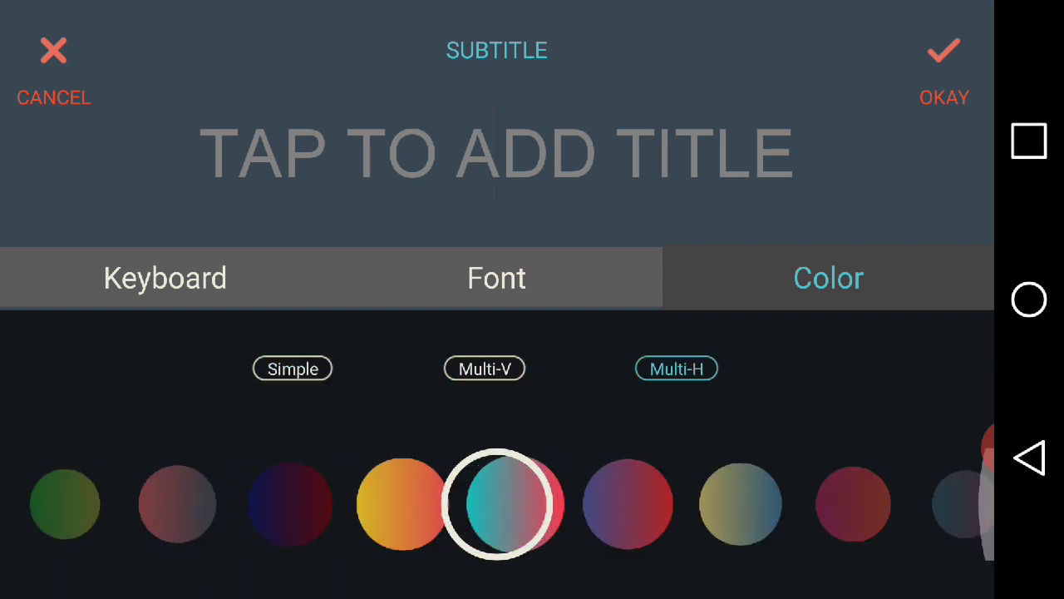
{"action": "mouse_move", "coordinate": [249, 503]}
{"action": "left_mouse_down"}
{"action": "mouse_move", "coordinate": [748, 502]}
{"action": "mouse_move", "coordinate": [249, 503]}
{"action": "left_mouse_up"}
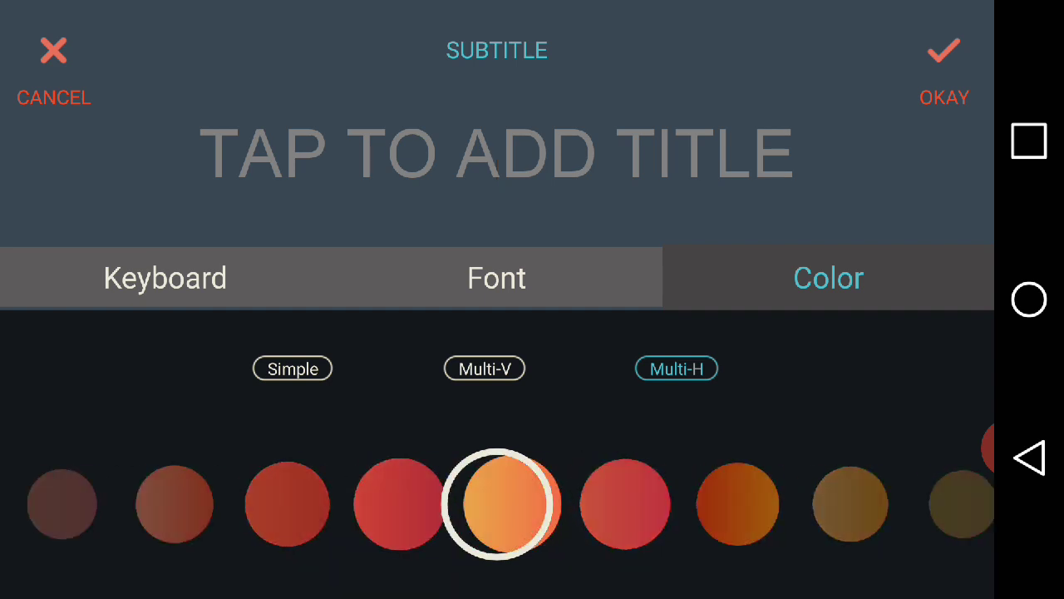
{"action": "left_click_drag", "start_coordinate": [748, 503], "coordinate": [249, 503]}
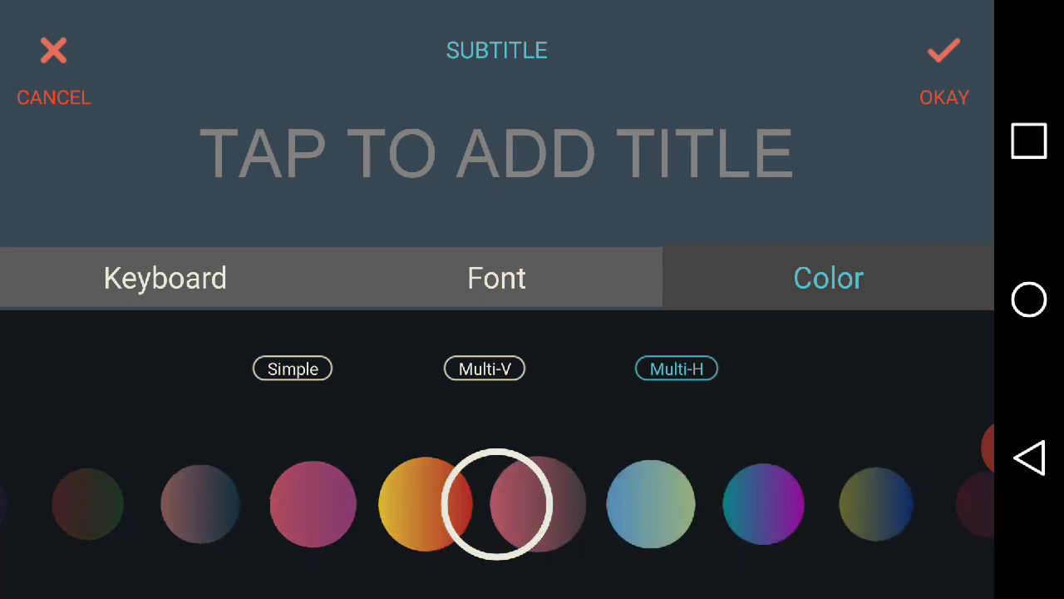
{"action": "left_click_drag", "start_coordinate": [749, 503], "coordinate": [416, 502]}
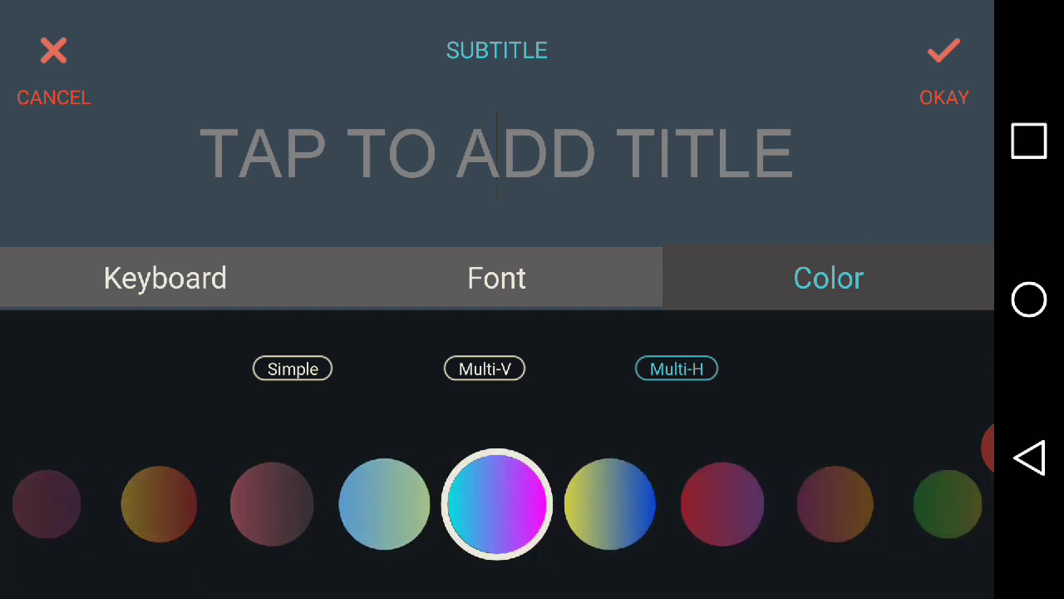
- Switch to the title's Font settings and adjust its text alignment
{"action": "left_click", "coordinate": [496, 278]}
{"action": "mouse_move", "coordinate": [573, 515]}
{"action": "left_mouse_down"}
{"action": "mouse_move", "coordinate": [573, 366]}
{"action": "mouse_move", "coordinate": [573, 499]}
{"action": "left_mouse_up"}
{"action": "left_click", "coordinate": [74, 536]}
- Try the left, centre and right alignments, settling on centred title text
{"action": "left_click", "coordinate": [74, 370]}
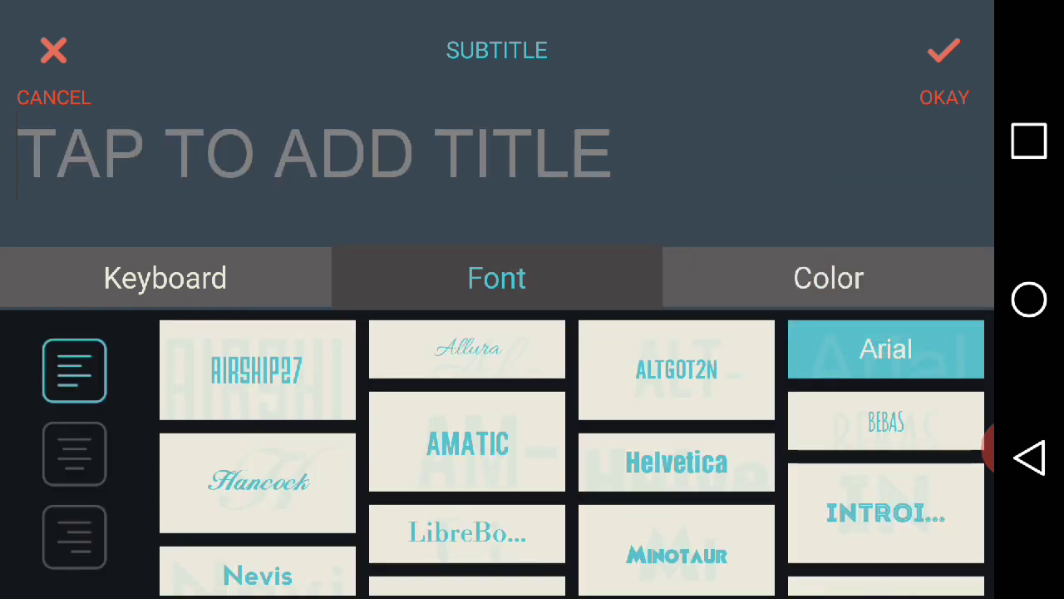
{"action": "left_click", "coordinate": [74, 453]}
{"action": "left_click", "coordinate": [74, 536]}
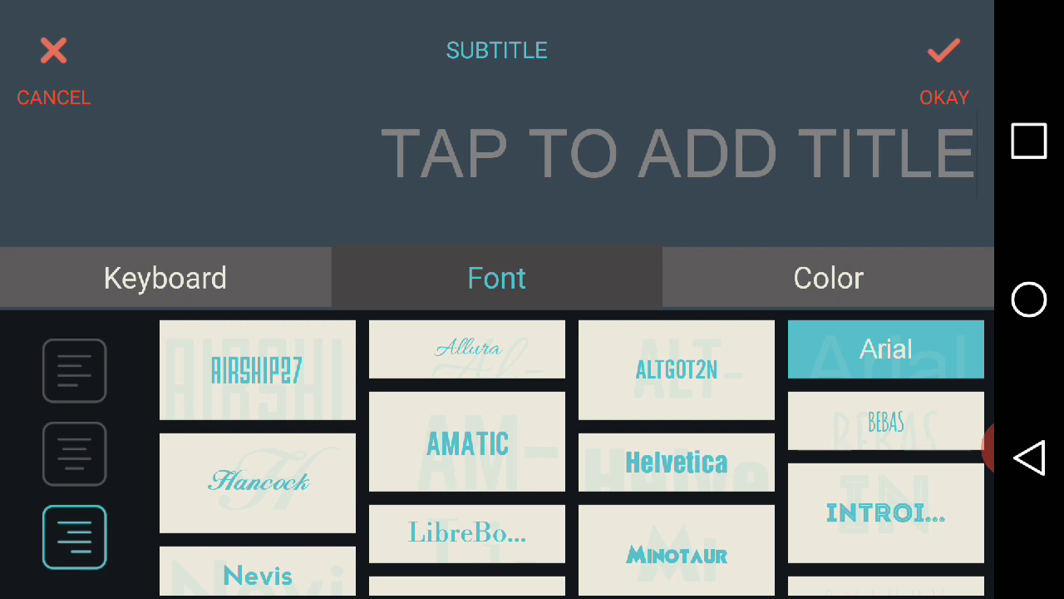
{"action": "left_click", "coordinate": [74, 453]}
- Try Nevis, TEMPSITC, ALTGOT2N and other fonts, then set the title in AIRSHIP27
{"action": "left_click_drag", "start_coordinate": [574, 499], "coordinate": [573, 370]}
{"action": "left_click", "coordinate": [258, 446]}
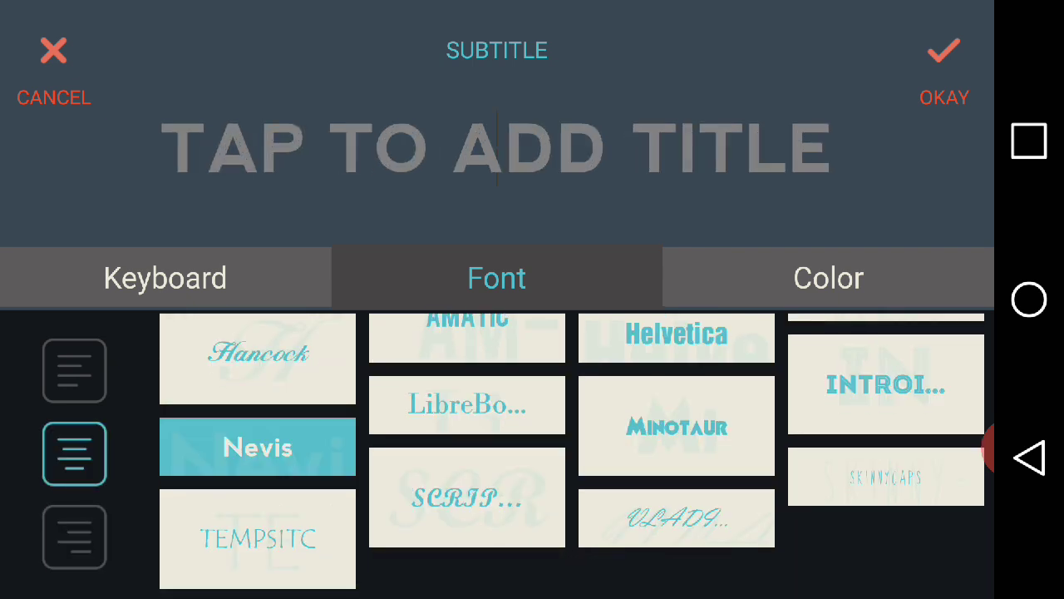
{"action": "left_click", "coordinate": [258, 537]}
{"action": "left_click", "coordinate": [466, 497]}
{"action": "left_click", "coordinate": [676, 518]}
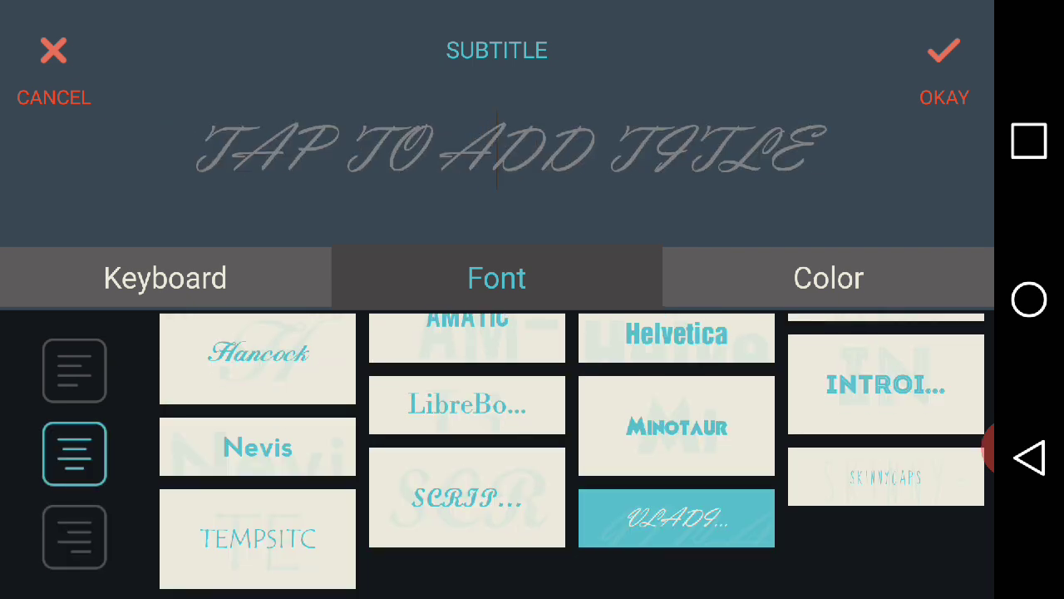
{"action": "left_click_drag", "start_coordinate": [573, 374], "coordinate": [574, 503]}
{"action": "left_click", "coordinate": [676, 369]}
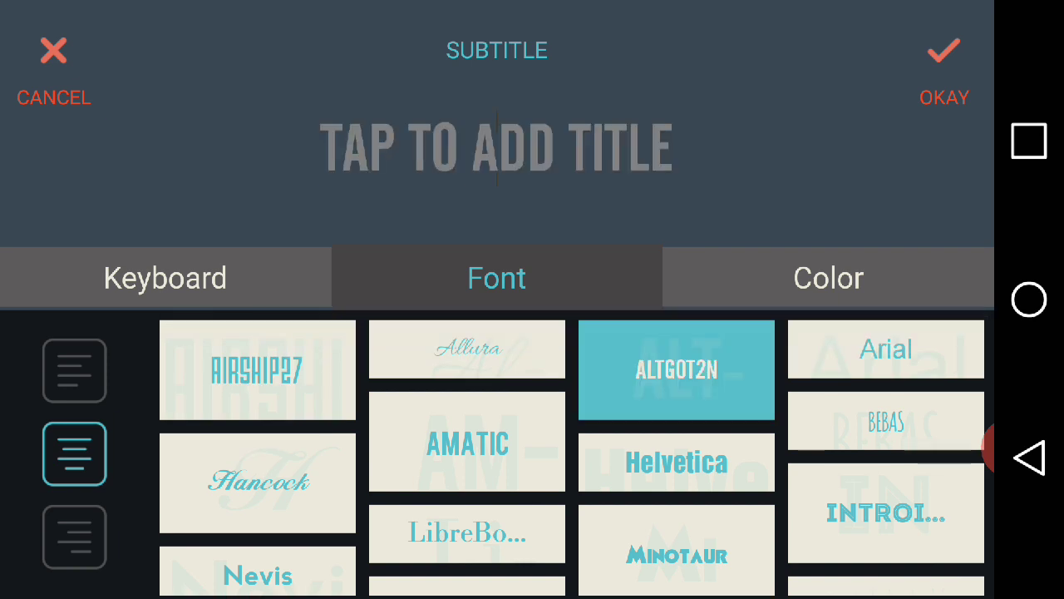
{"action": "left_click", "coordinate": [257, 369]}
- Enter 'WAPUU PKM' as the title text and confirm it
{"action": "left_click", "coordinate": [166, 278]}
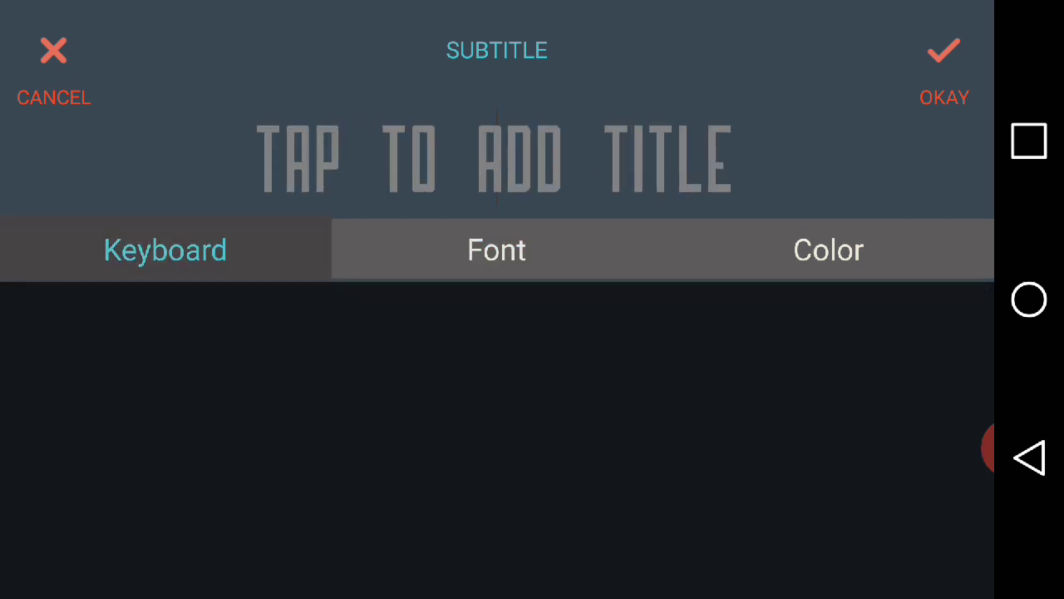
{"action": "type", "text": "wa"}
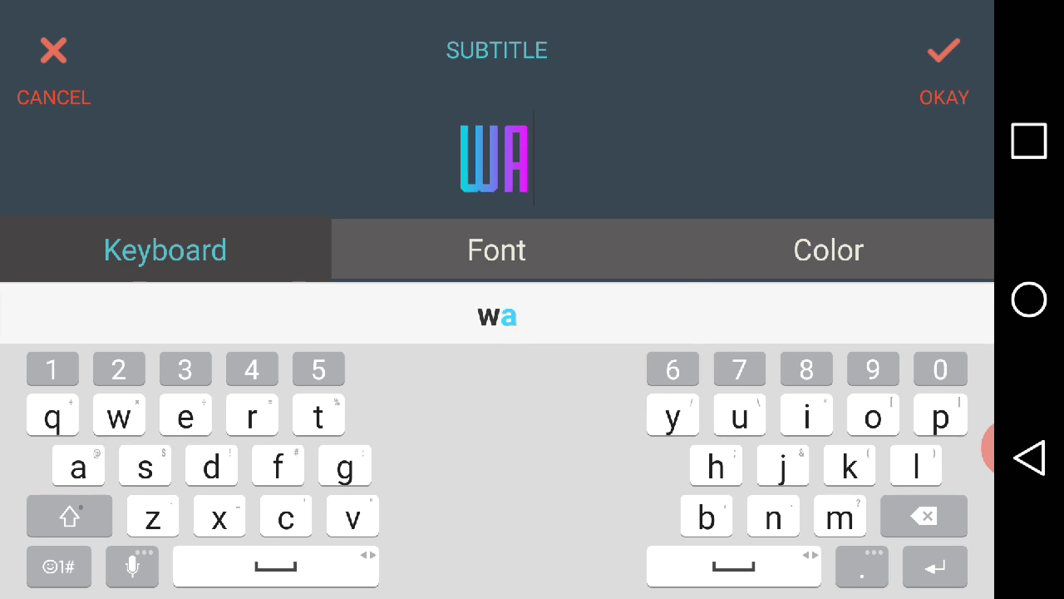
{"action": "left_click", "coordinate": [961, 449]}
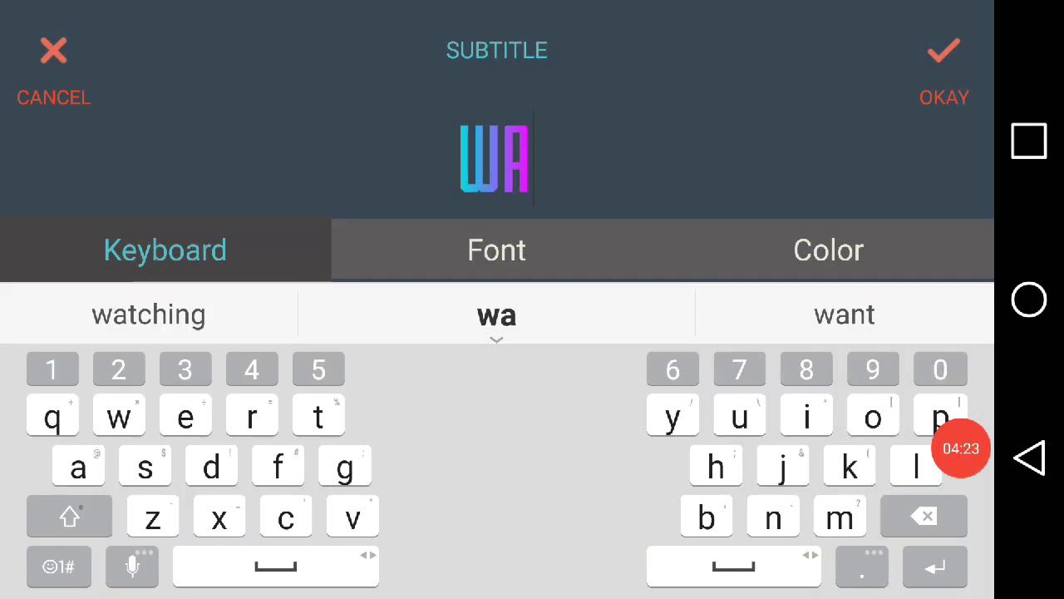
{"action": "left_click_drag", "start_coordinate": [961, 448], "coordinate": [960, 73]}
{"action": "type", "text": "p"}
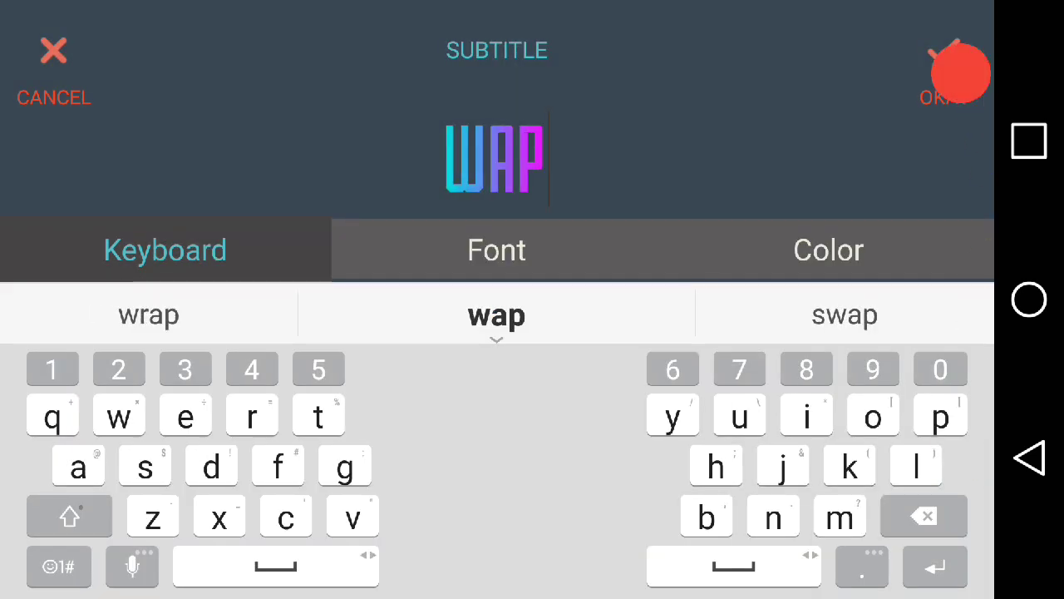
{"action": "type", "text": "uu "}
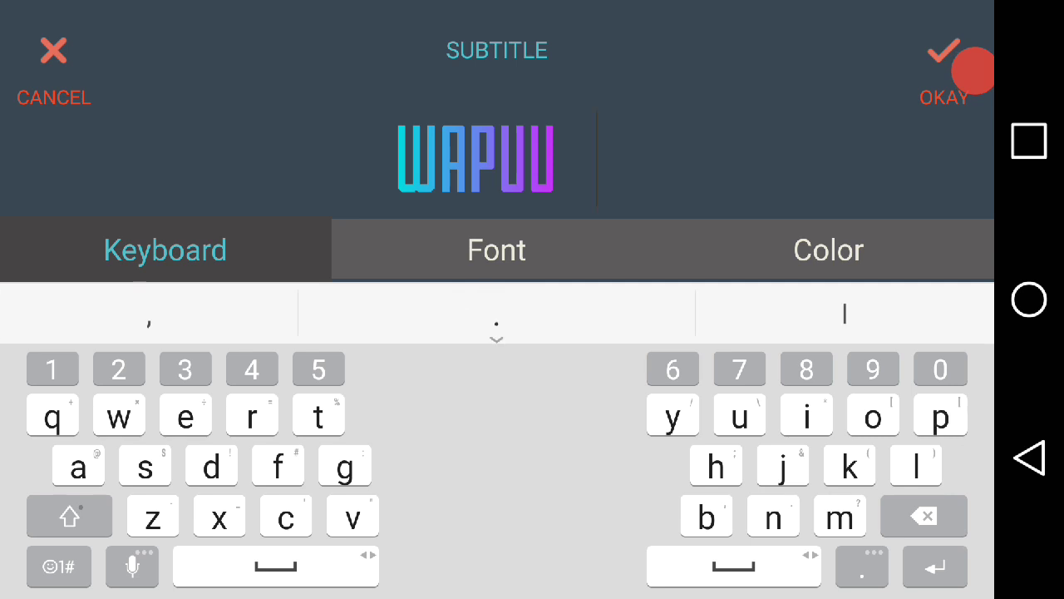
{"action": "type", "text": "pkm"}
{"action": "key", "text": "Return"}
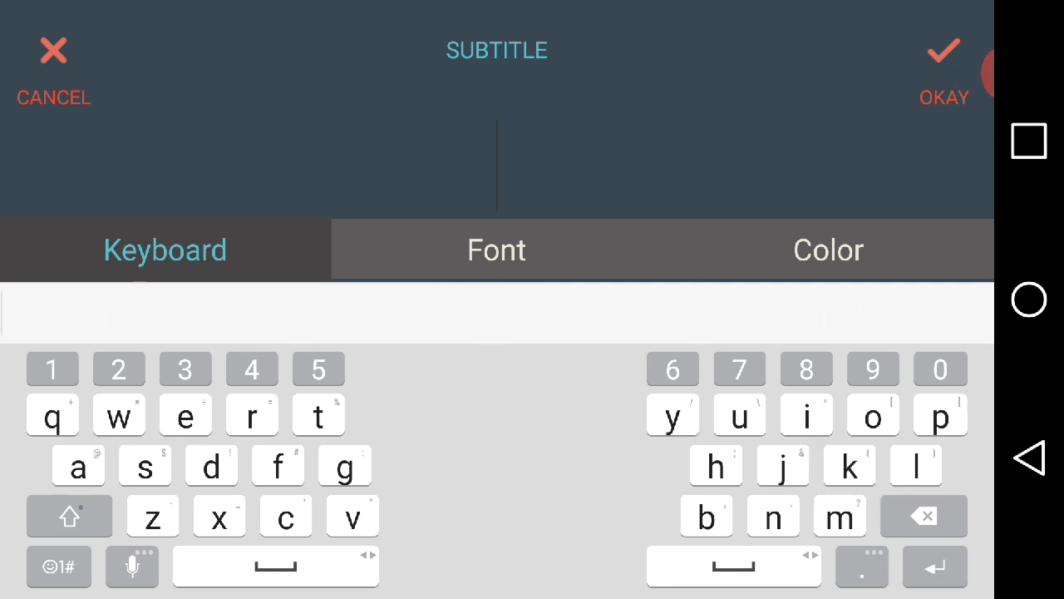
{"action": "left_click", "coordinate": [943, 70]}
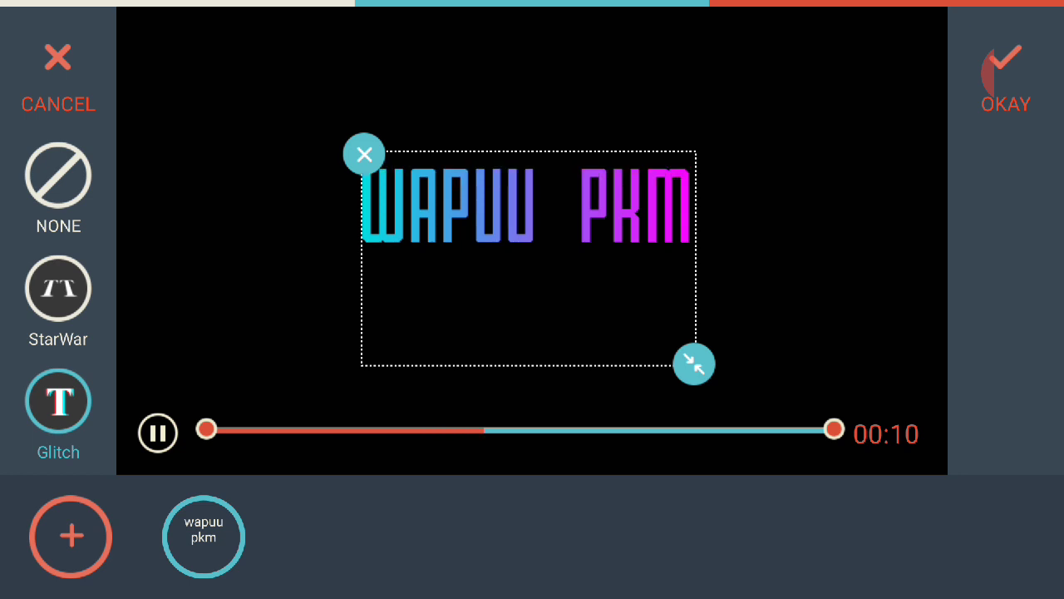
- Apply the Glitch text effect to the title and leave the text editor
{"action": "left_click", "coordinate": [991, 73]}
{"action": "left_click", "coordinate": [961, 164]}
{"action": "left_click_drag", "start_coordinate": [961, 163], "coordinate": [33, 160]}
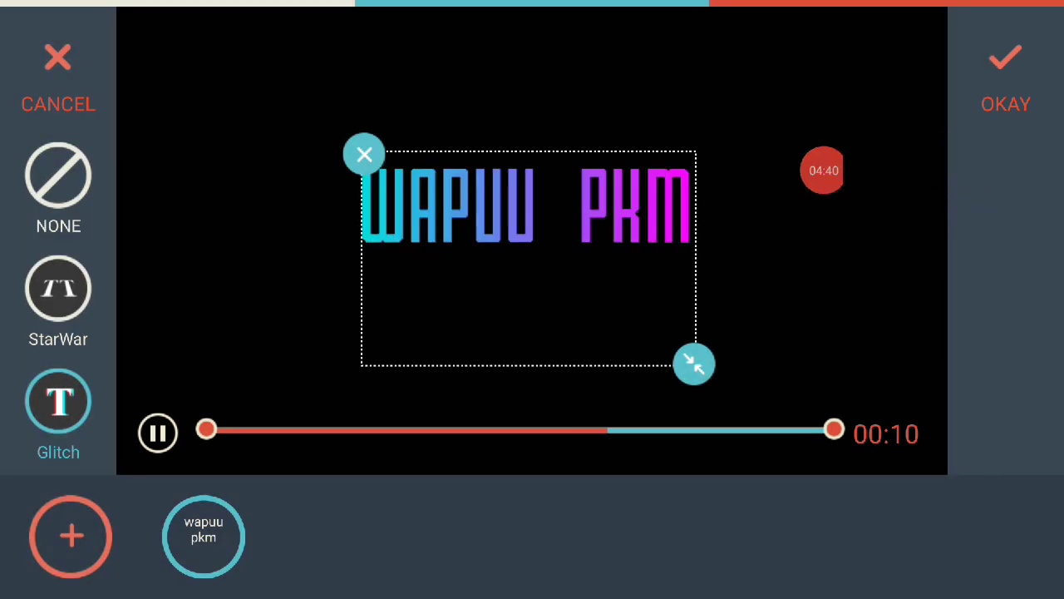
{"action": "left_click", "coordinate": [1006, 79]}
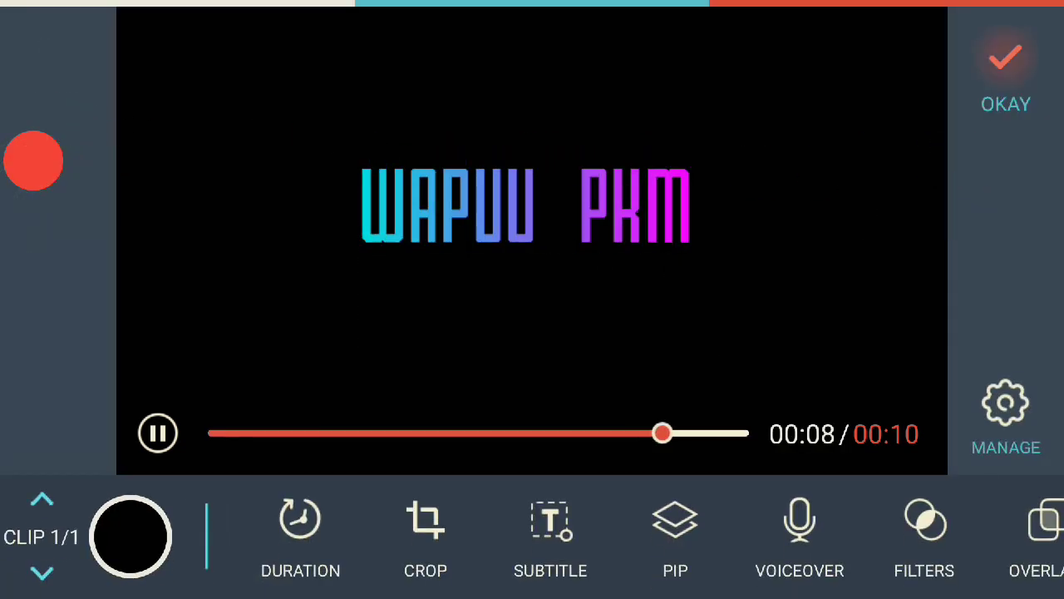
- Return to the main editor without saving and bring up the preset music tracks
{"action": "left_click", "coordinate": [1005, 78]}
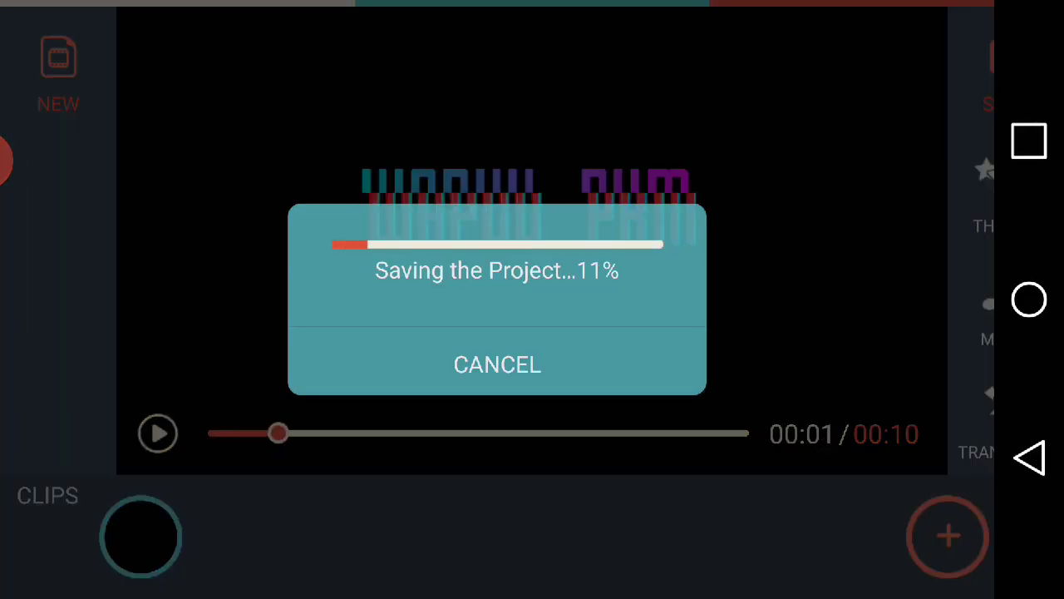
{"action": "left_click", "coordinate": [497, 364]}
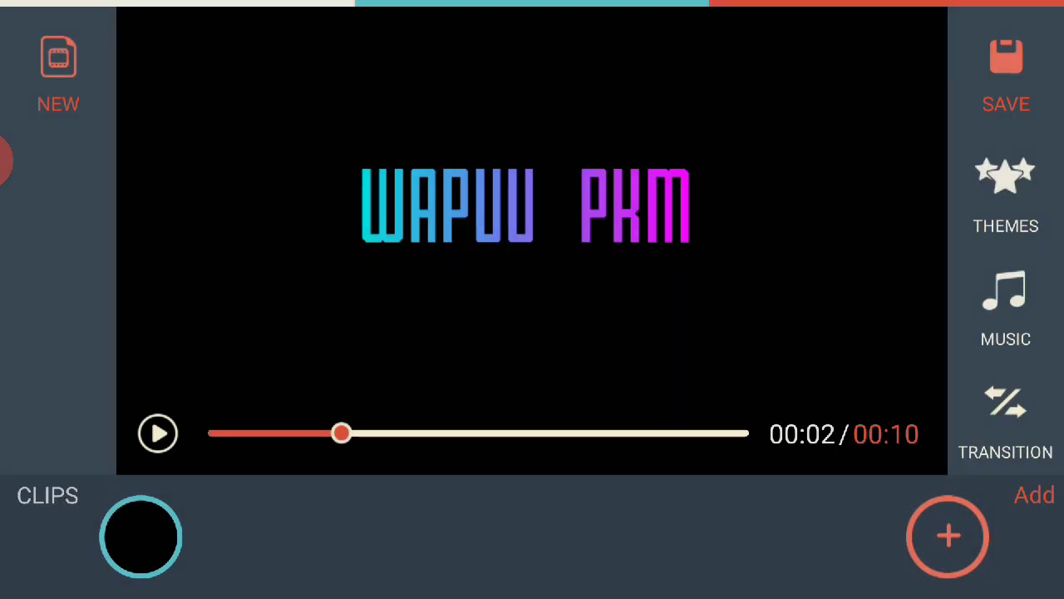
{"action": "left_click", "coordinate": [1004, 291]}
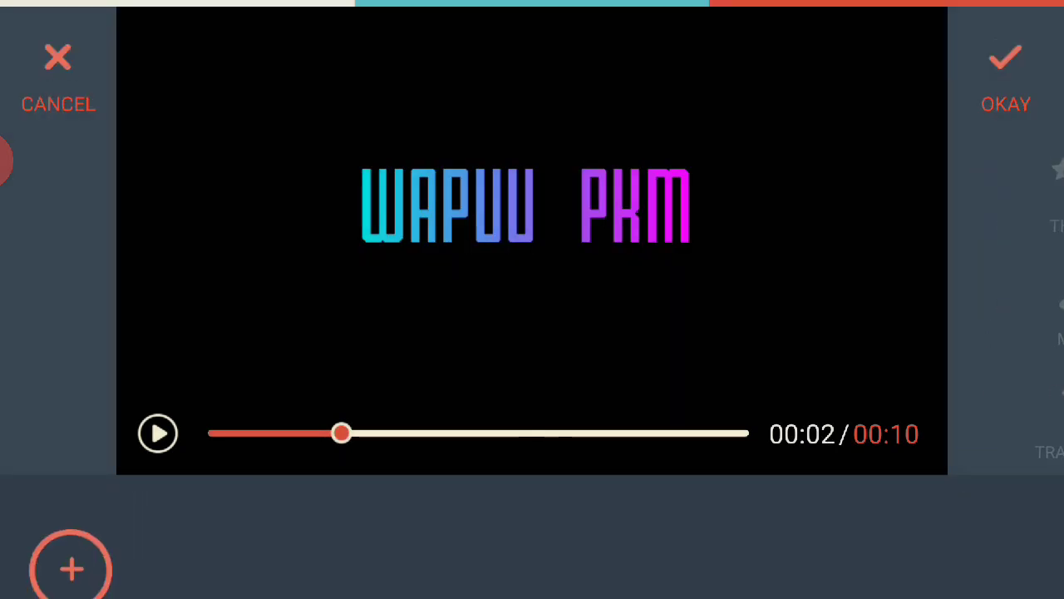
{"action": "left_click", "coordinate": [70, 536]}
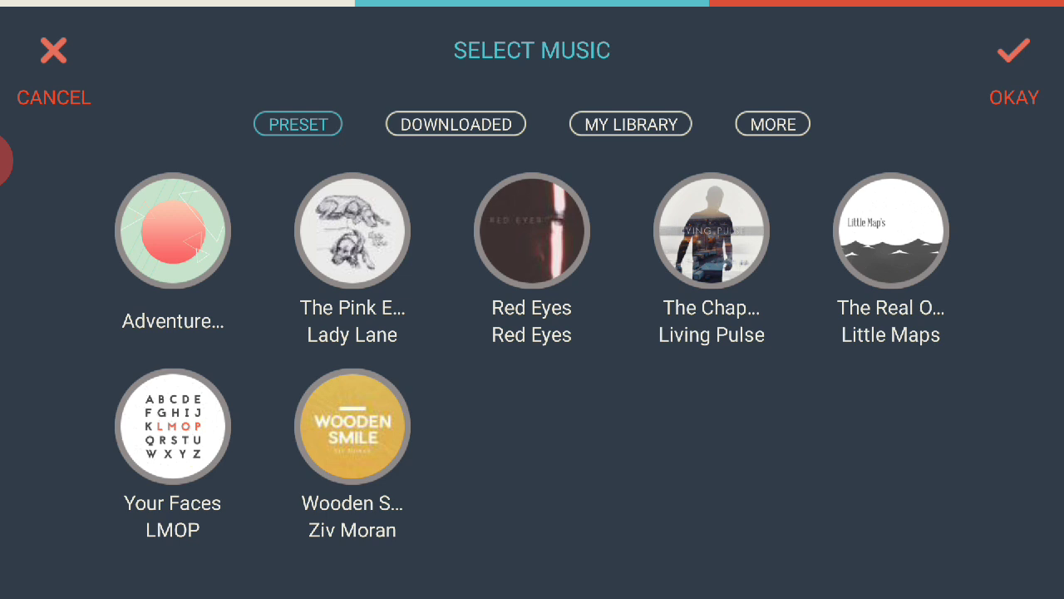
- Switch to MY LIBRARY music and cancel a Scan Music browse of the DCIM folder
{"action": "left_click", "coordinate": [455, 124]}
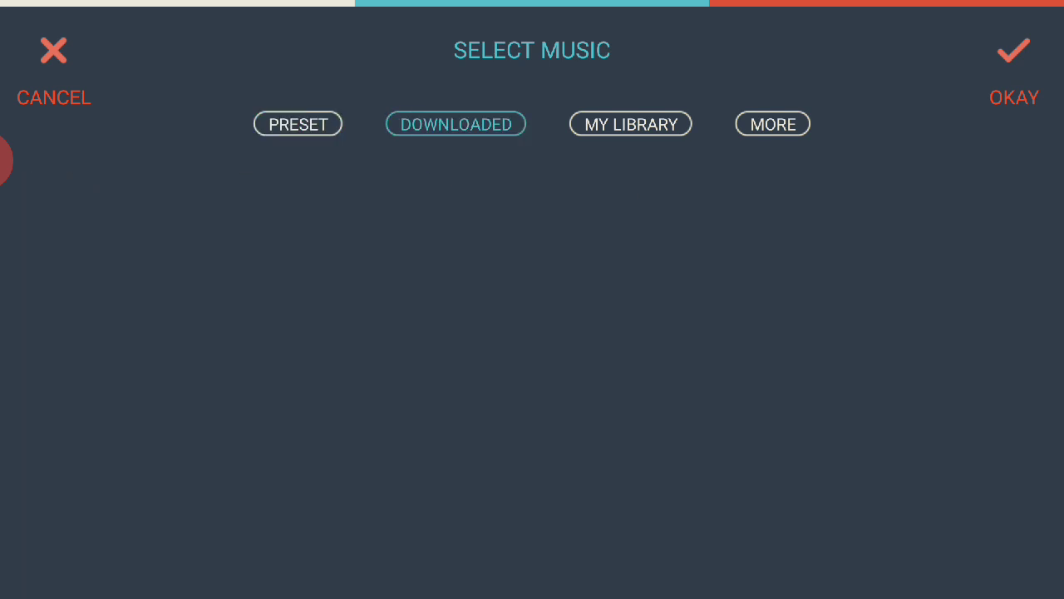
{"action": "left_click", "coordinate": [173, 230]}
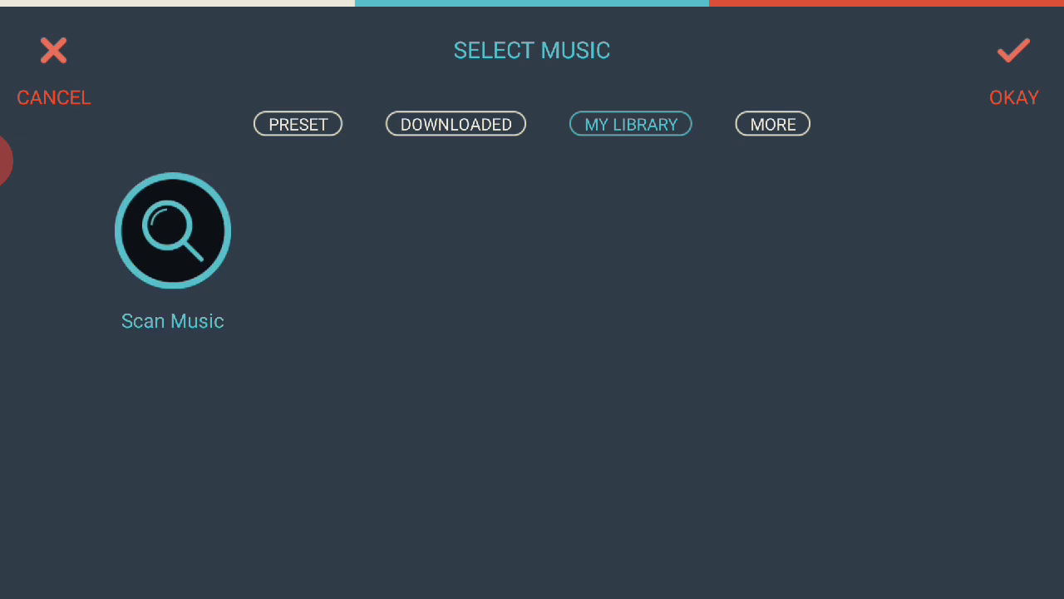
{"action": "scroll", "coordinate": [532, 355], "scroll_direction": "down", "scroll_amount": 5}
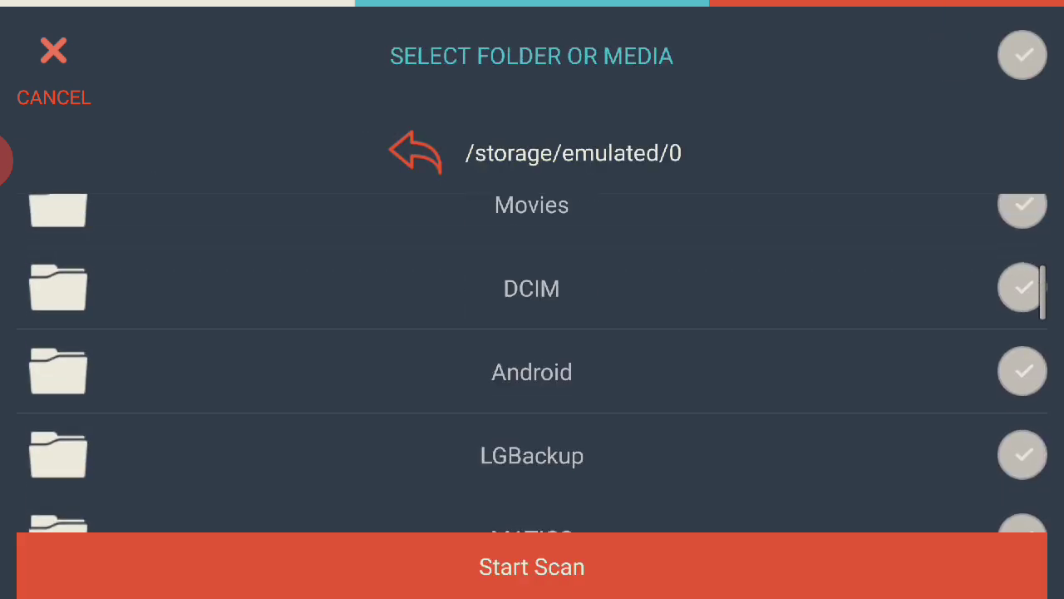
{"action": "left_click", "coordinate": [532, 257]}
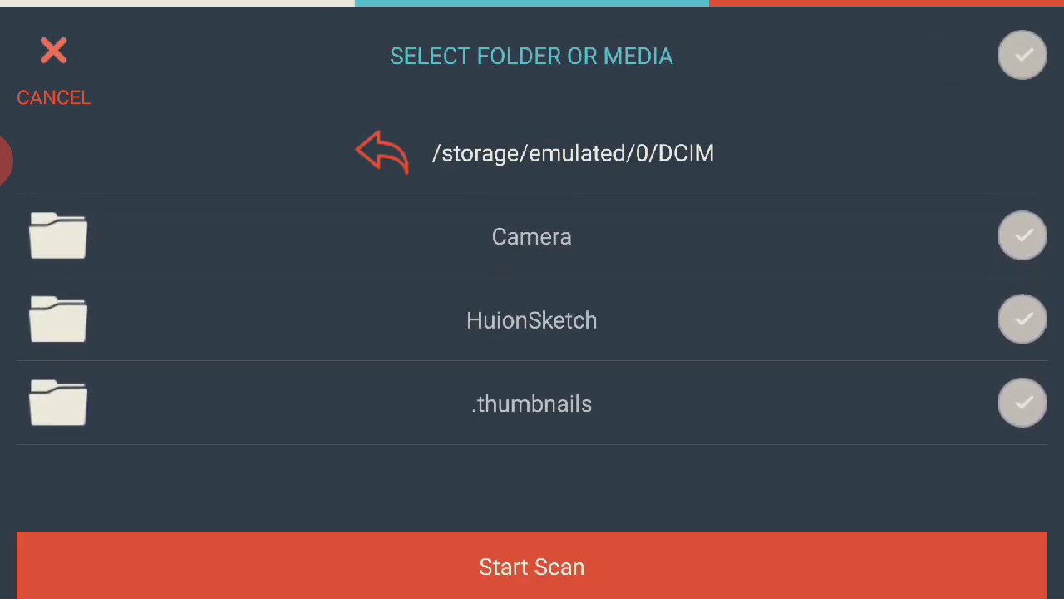
{"action": "left_click", "coordinate": [54, 71]}
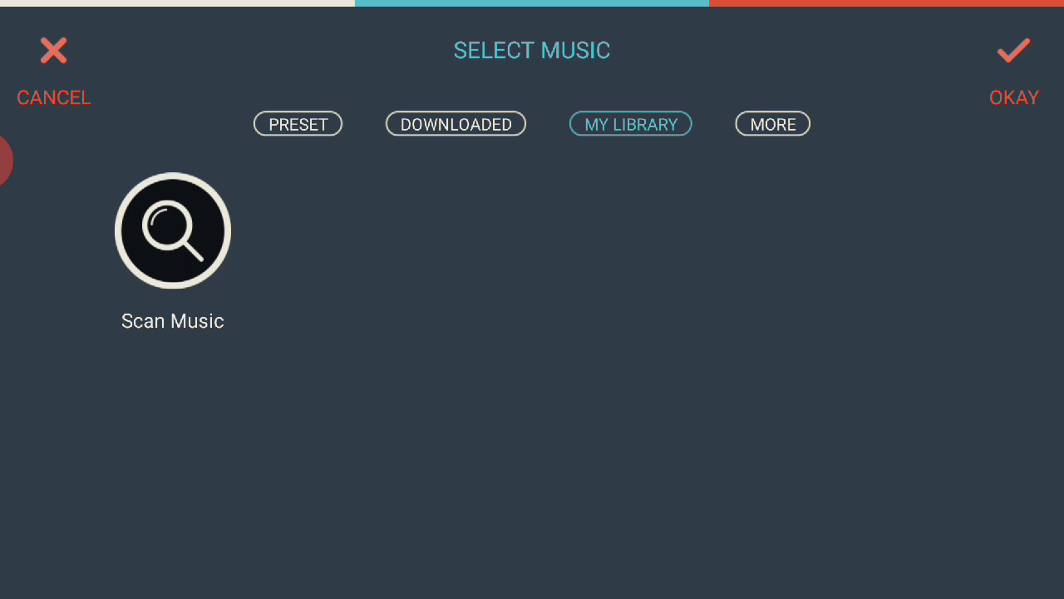
{"action": "left_click", "coordinate": [7, 161]}
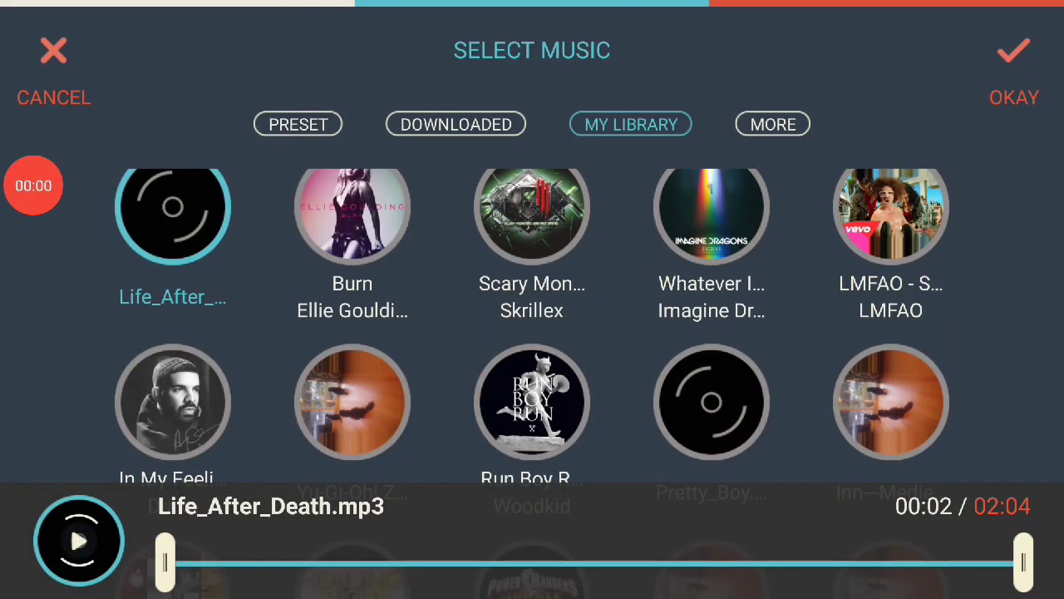
- Pick Pretty_Boy.mp3 from the library grid as the background track
{"action": "scroll", "coordinate": [532, 333], "scroll_direction": "down", "scroll_amount": 2}
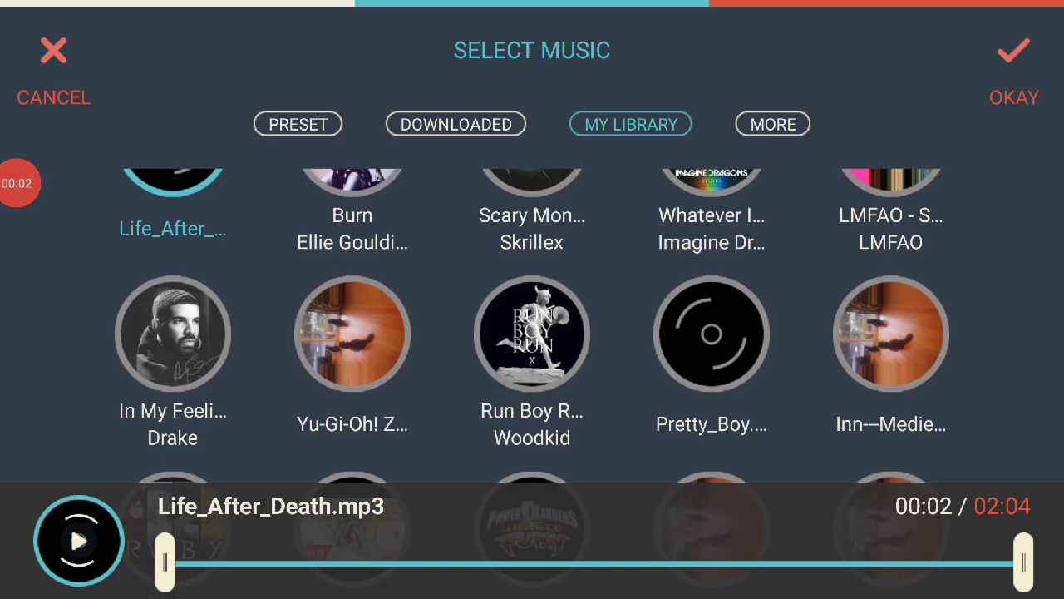
{"action": "scroll", "coordinate": [532, 332], "scroll_direction": "up", "scroll_amount": 2}
{"action": "scroll", "coordinate": [532, 333], "scroll_direction": "down", "scroll_amount": 1}
{"action": "left_click", "coordinate": [711, 376]}
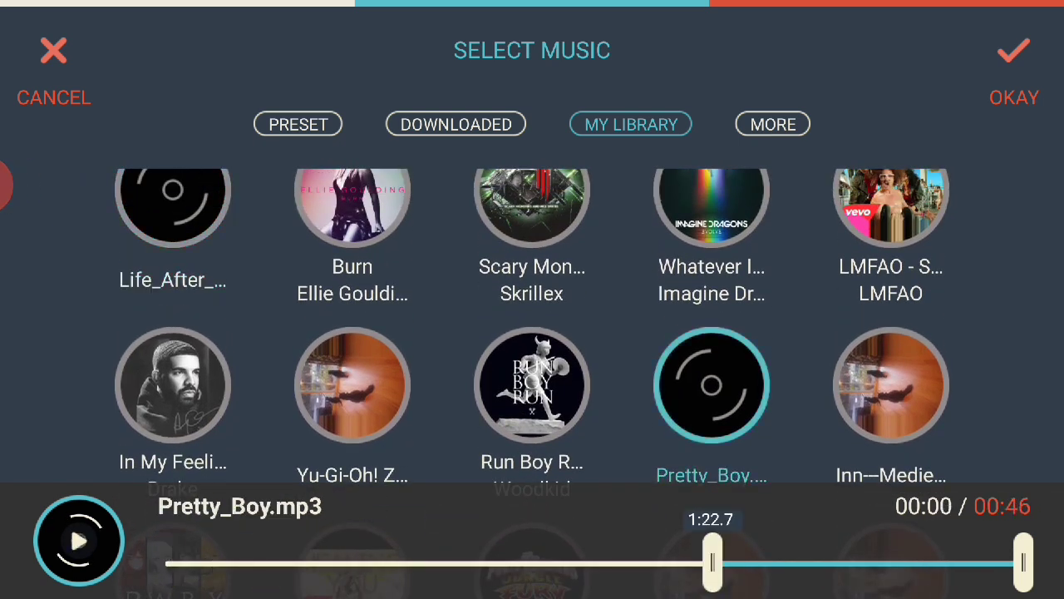
- Add Pretty_Boy trimmed to start at 0:00.0 and return to the editor
{"action": "left_click", "coordinate": [1014, 73]}
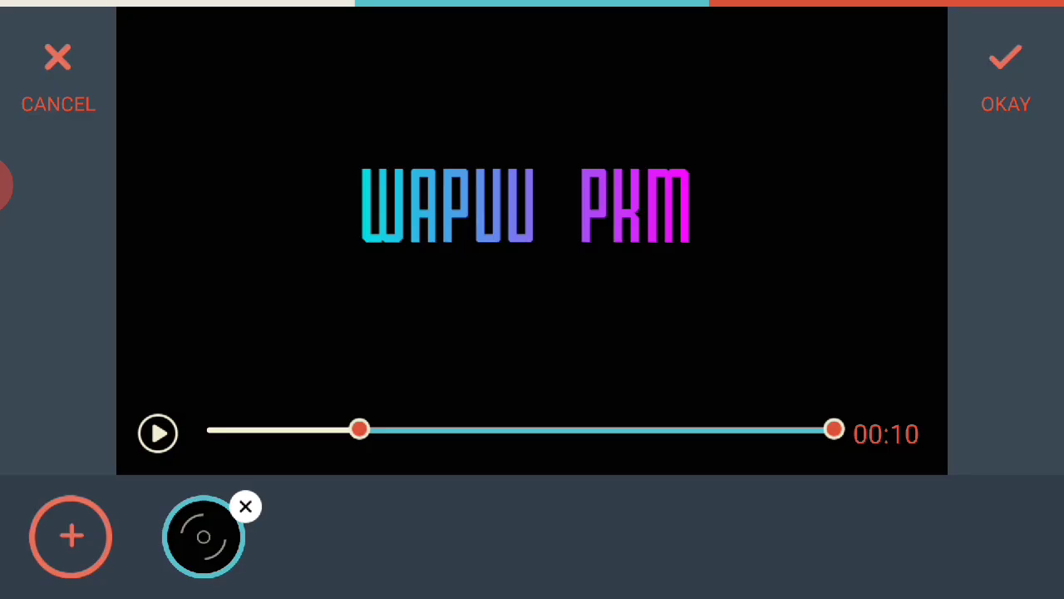
{"action": "left_click_drag", "start_coordinate": [359, 429], "coordinate": [207, 429]}
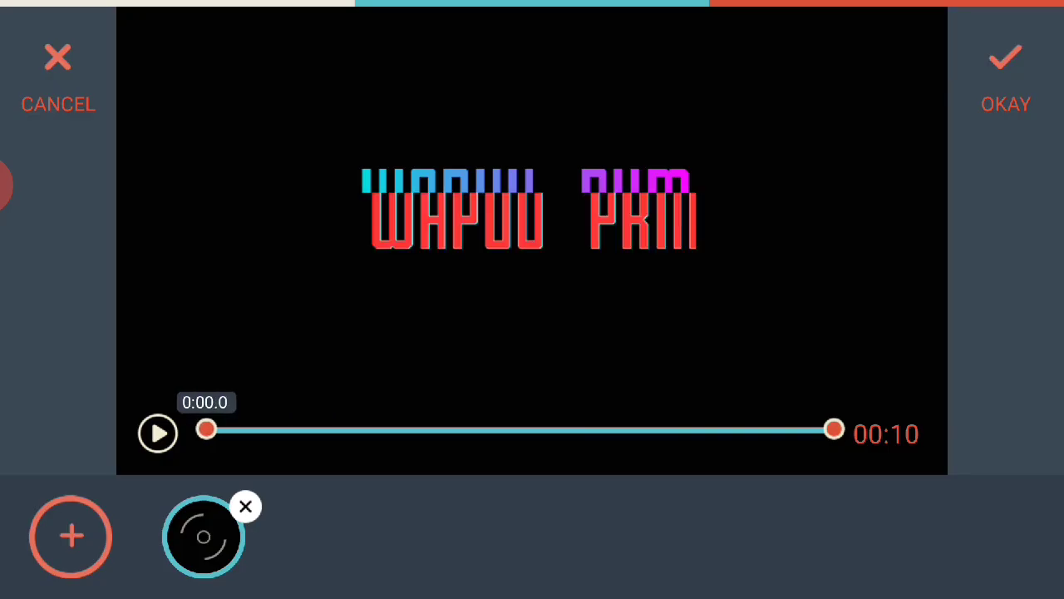
{"action": "left_click", "coordinate": [1006, 75]}
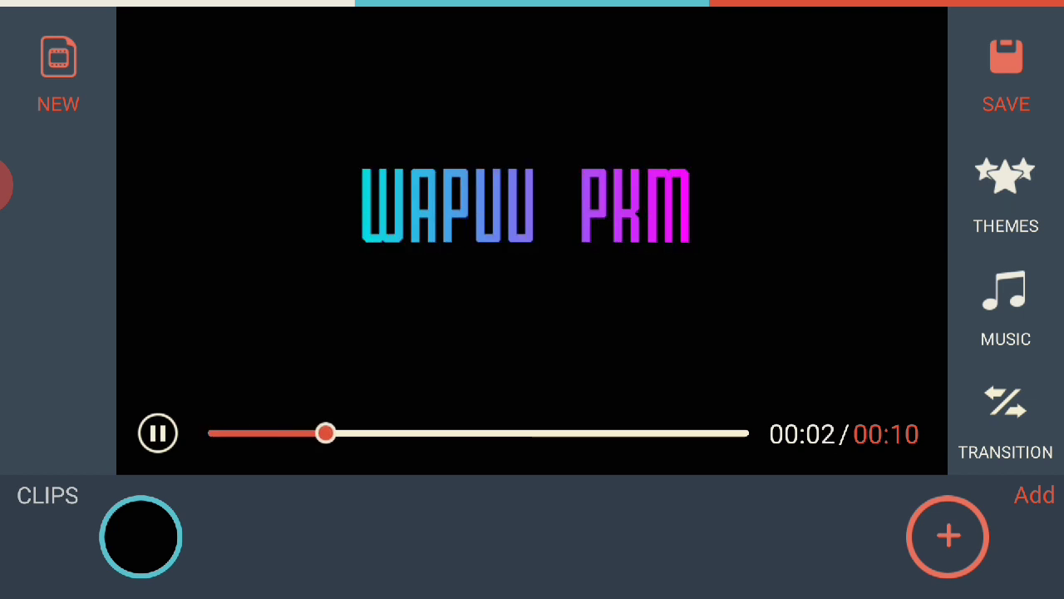
{"action": "key", "text": "XF86AudioRaiseVolume"}
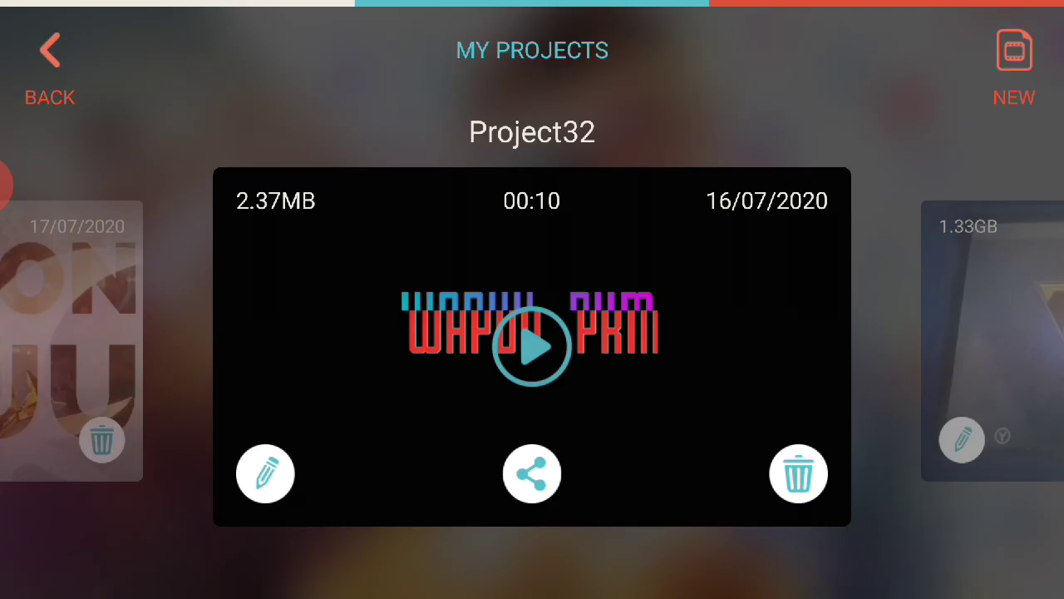
- Delete the Project32 WAPUU PKM project from My Projects
{"action": "left_click", "coordinate": [798, 474]}
{"action": "left_click", "coordinate": [392, 346]}
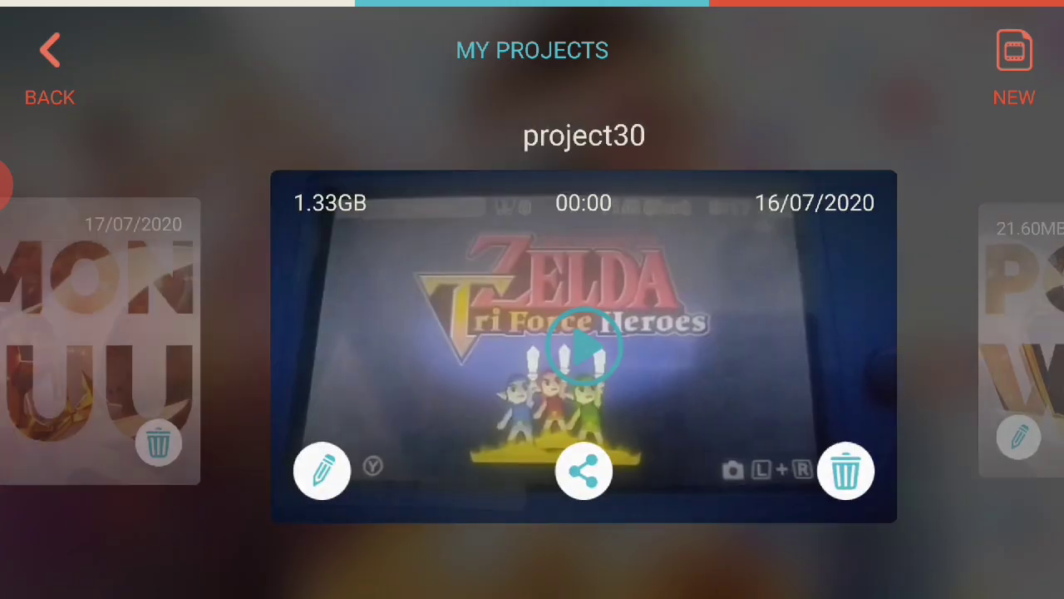